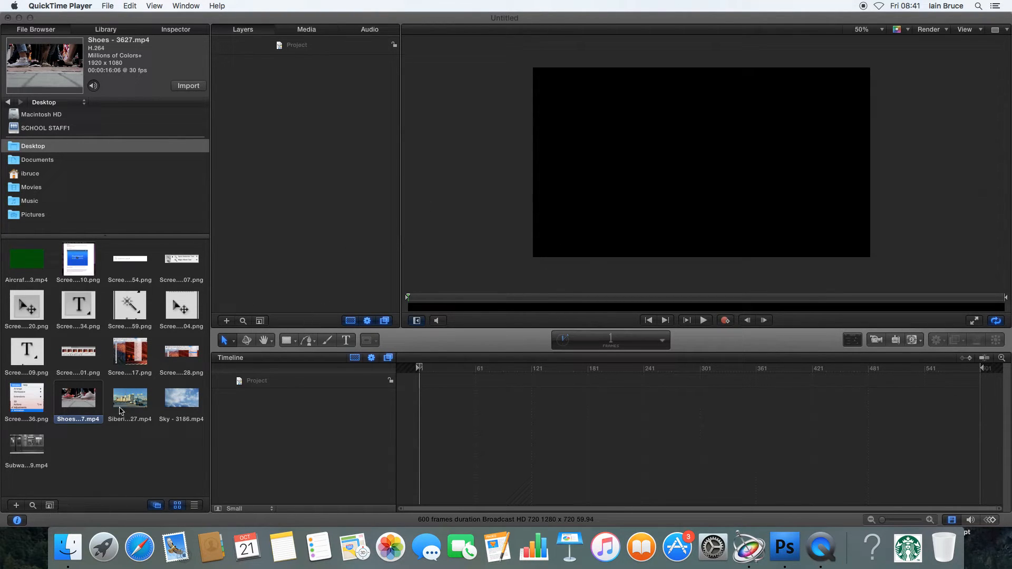
Add the clip Shoes - 3627.mp4 to the project, preview its playback and return to the first frame
drag(73, 405, 483, 395)
click(703, 320)
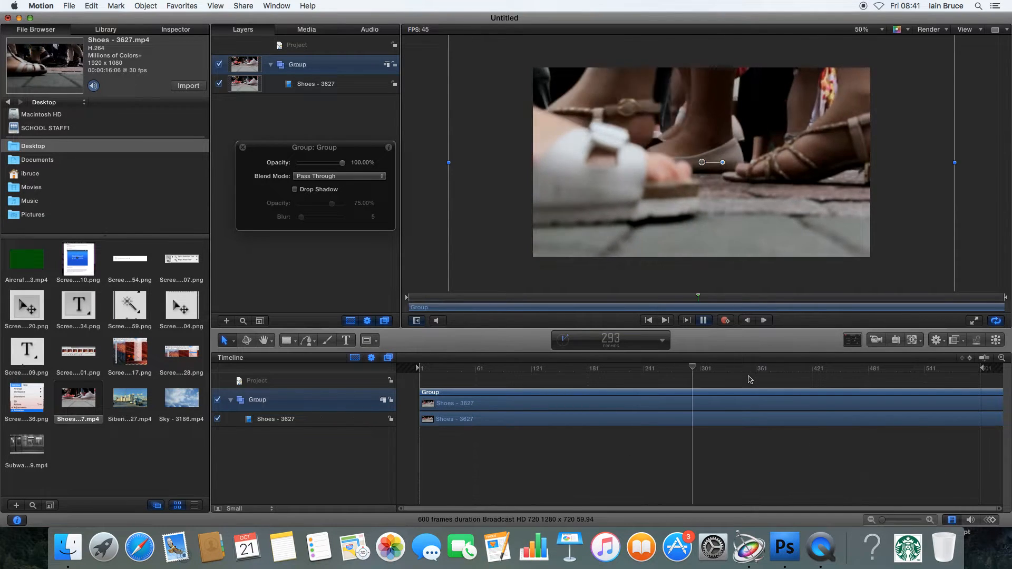
key(space)
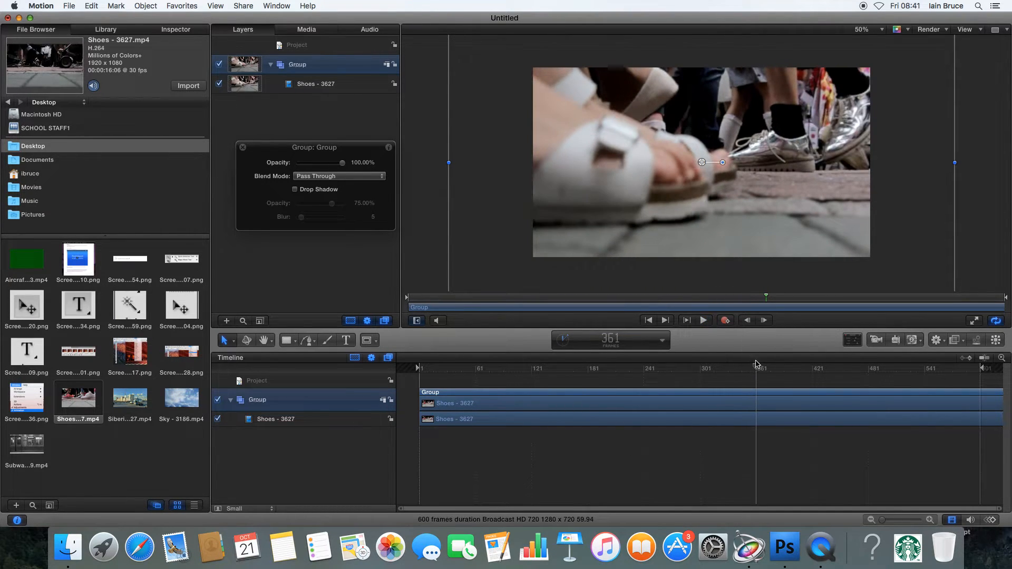
key(Home)
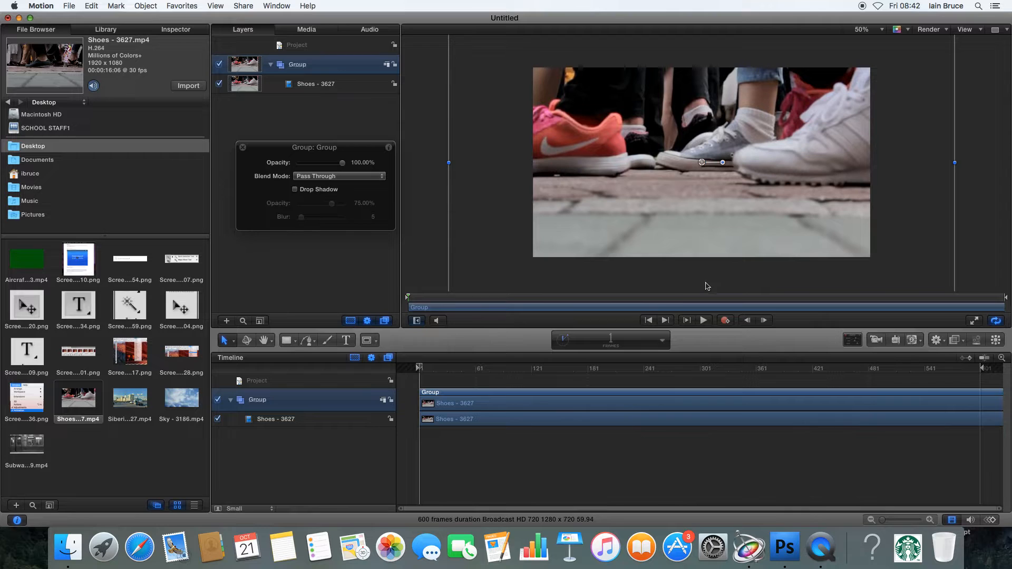
click(700, 321)
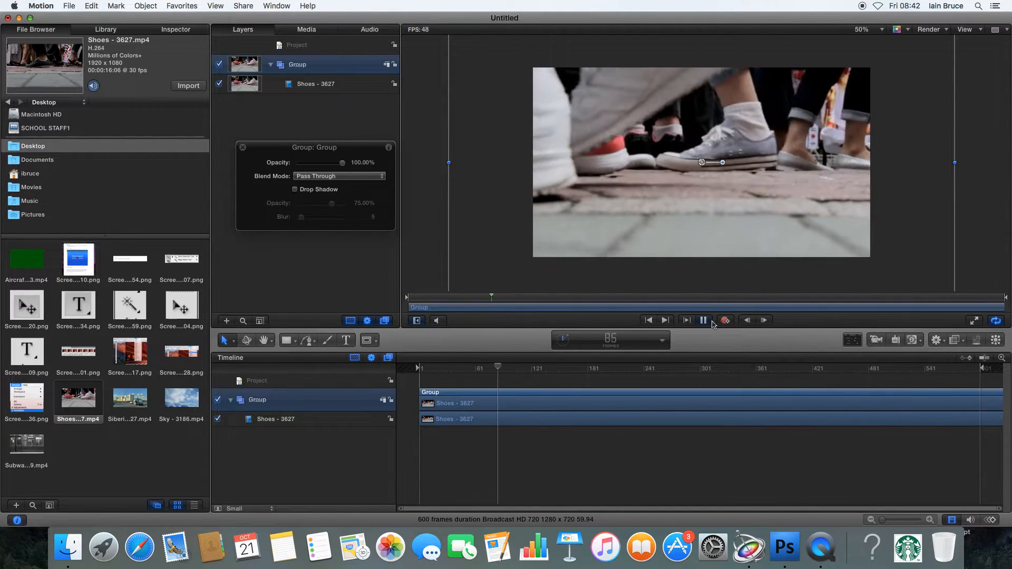
click(703, 320)
drag(507, 298, 407, 316)
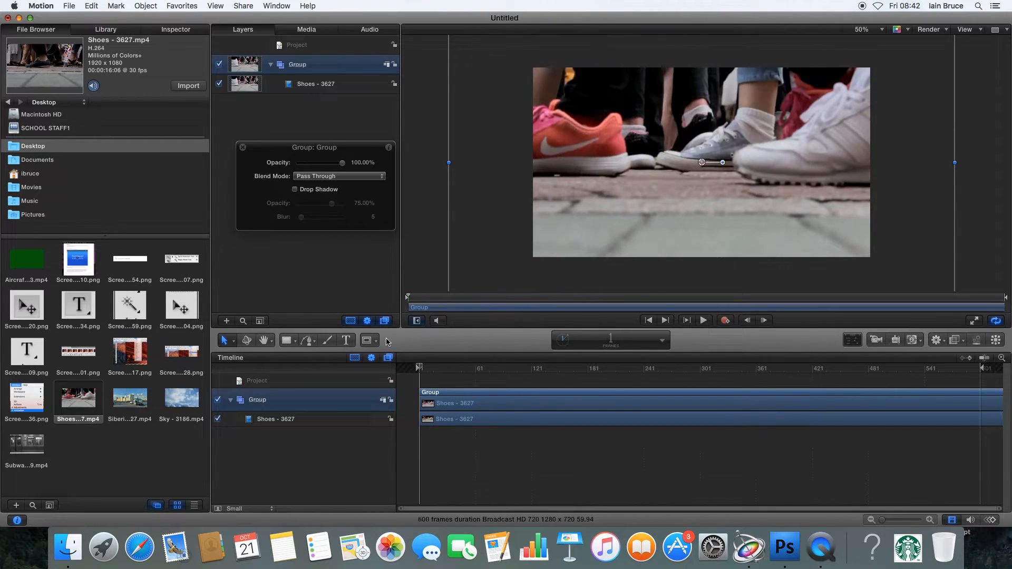
Create a wide text box across the middle of the frame and enter NIKE in place of ADIDAS
click(346, 341)
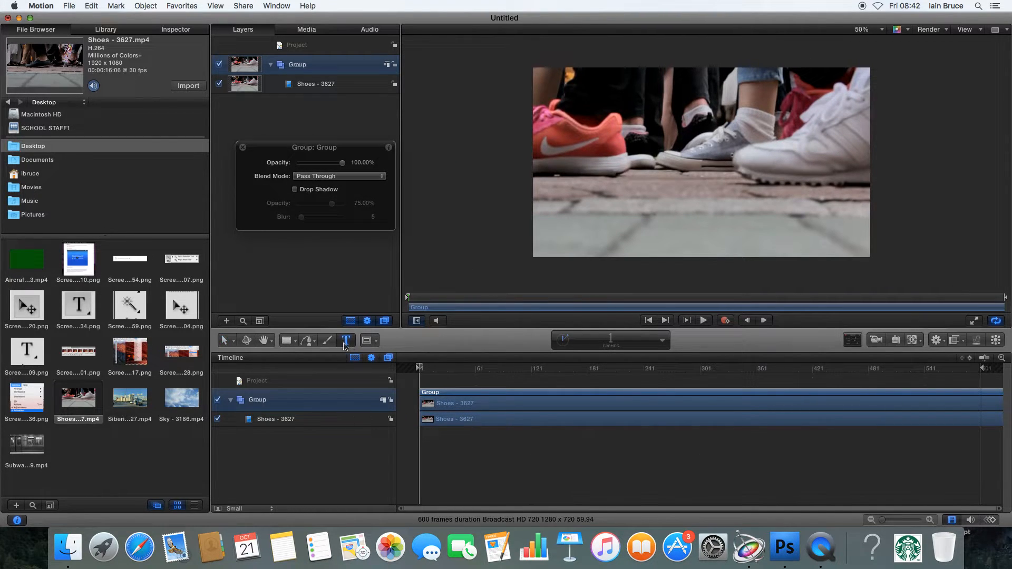
drag(546, 129, 854, 209)
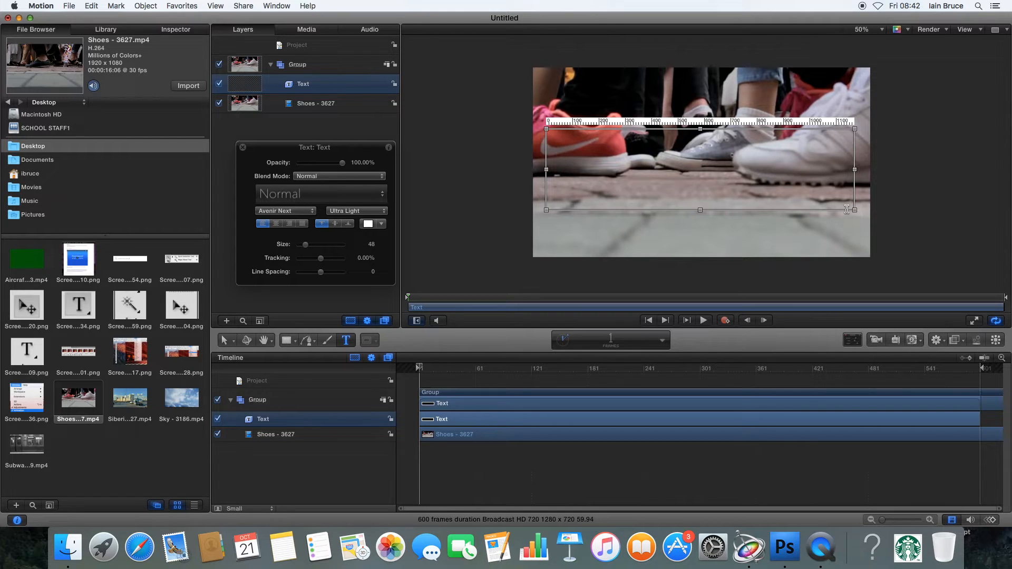
text(ADIDAS)
key(Escape)
text(NIKE)
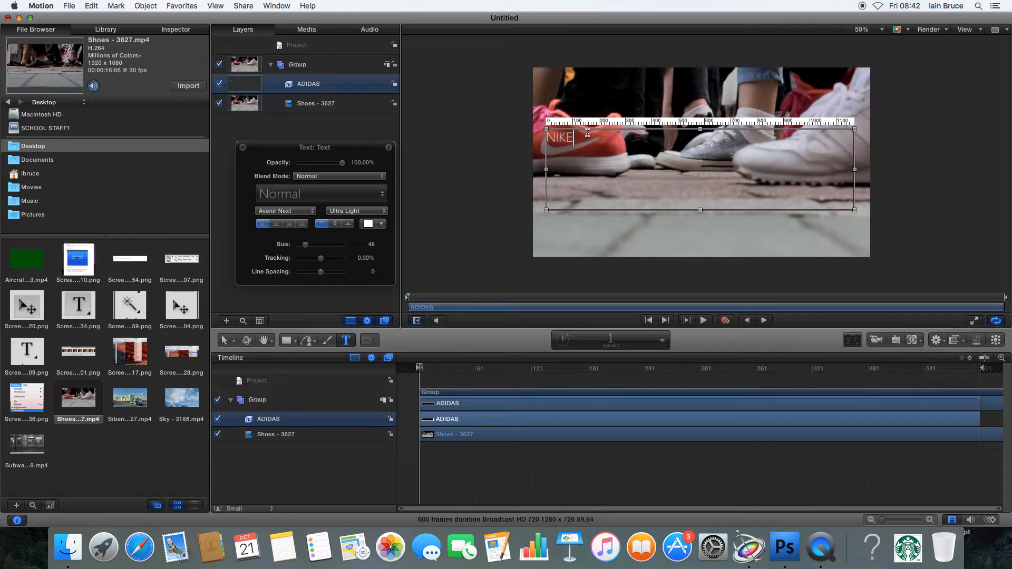
key(Escape)
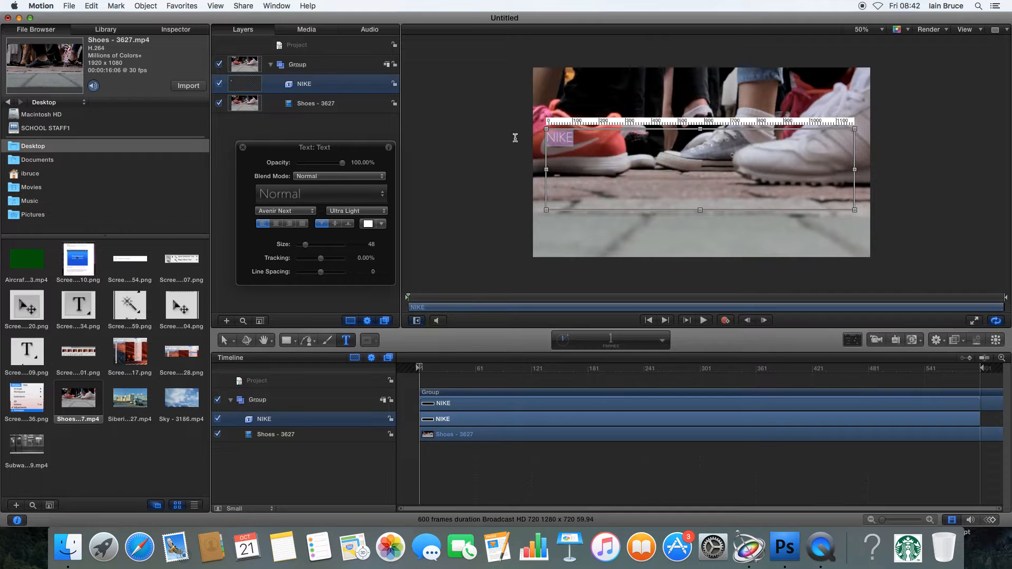
Replace the text with COMPOSITING and enlarge it to size 153
mouse_move(312, 248)
mouse_down()
mouse_move(333, 248)
mouse_move(312, 245)
mouse_up()
key(super+a)
text(CO)
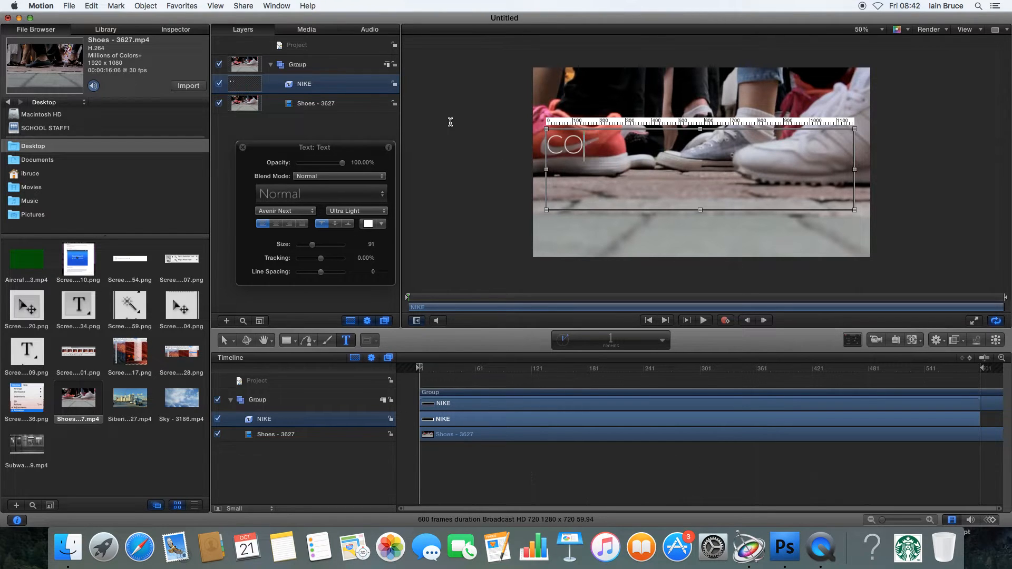
text(MPOSITING)
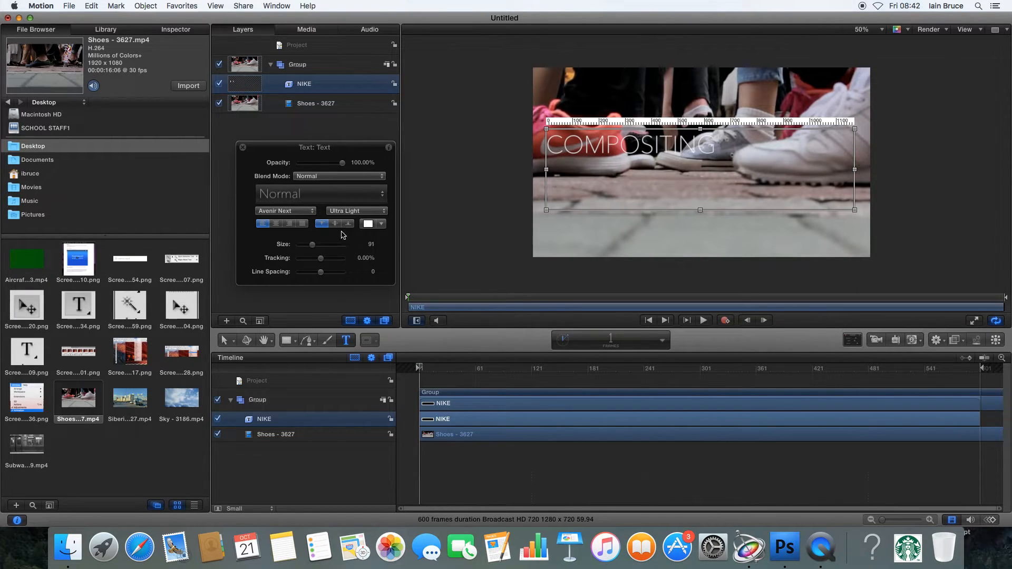
drag(321, 246, 319, 249)
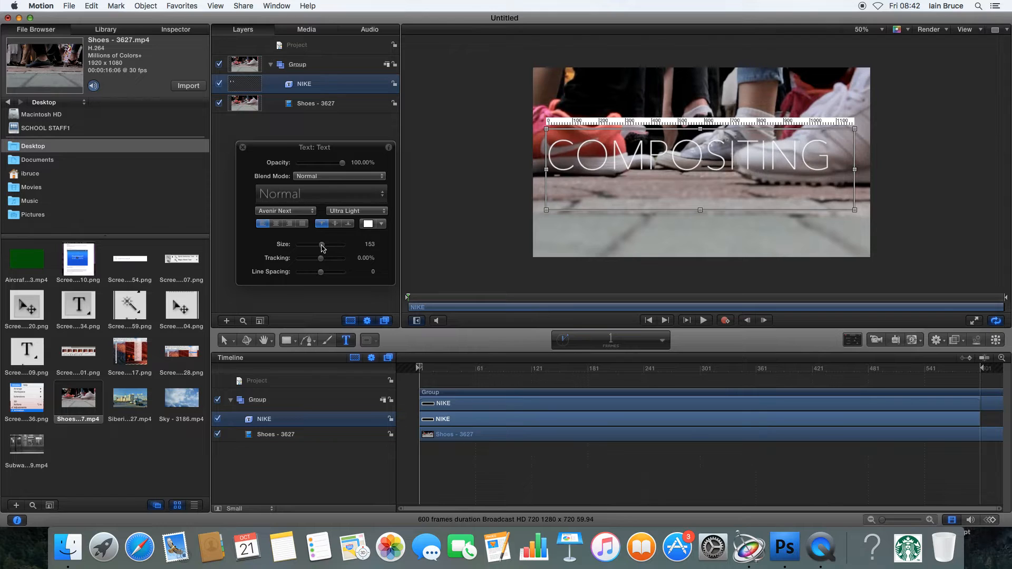
Try the Subtract blend mode and the Heavy style preset on the COMPOSITING text
click(330, 178)
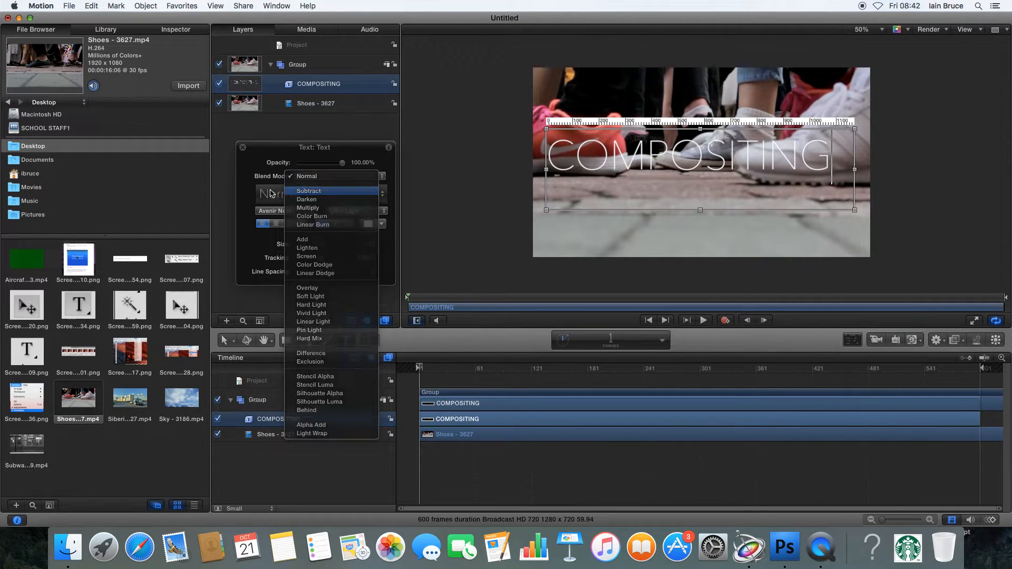
click(314, 191)
click(305, 195)
click(304, 201)
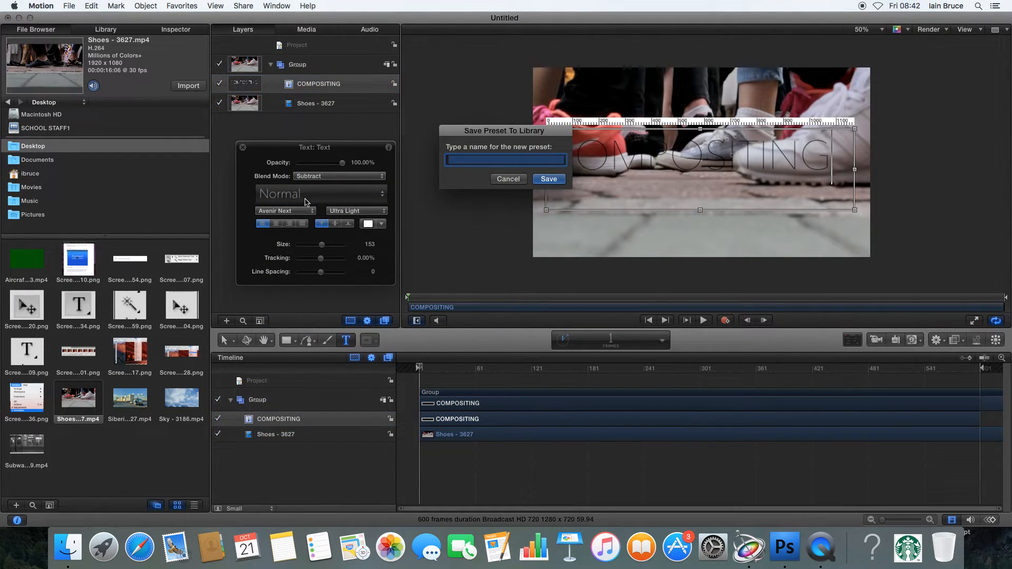
click(508, 179)
click(347, 200)
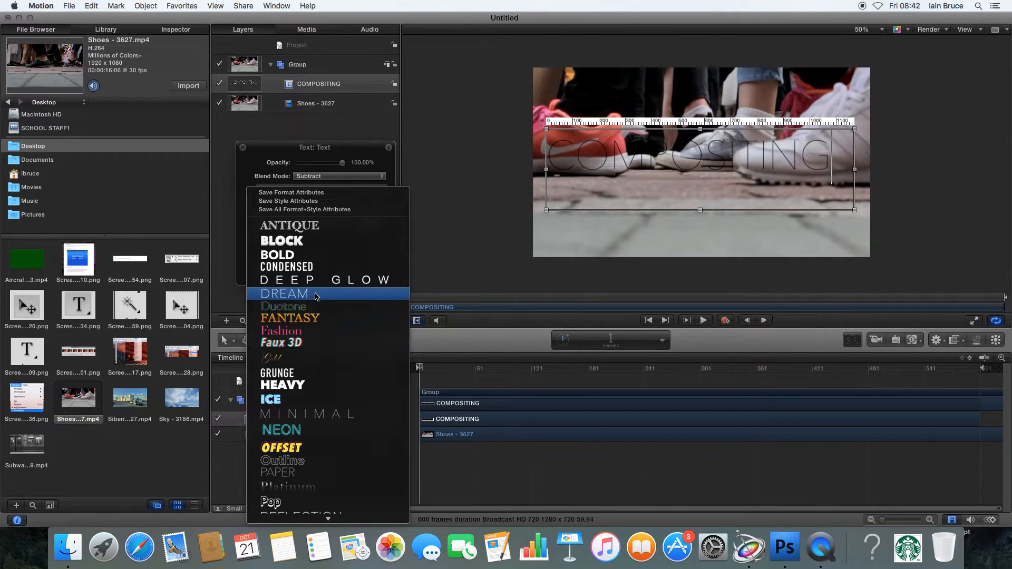
click(318, 385)
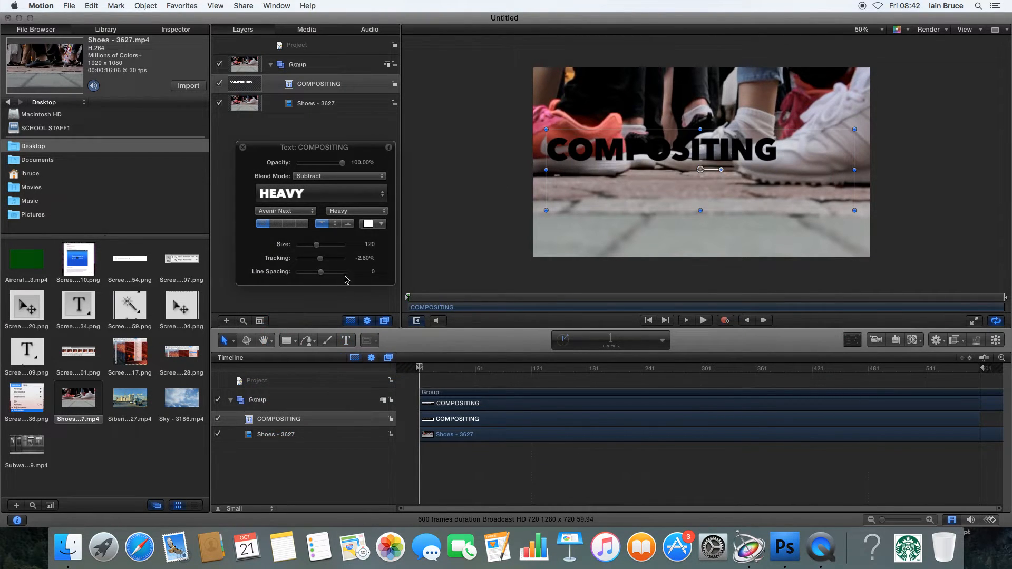
Restyle the COMPOSITING text with the Block preset, the Normal blend mode and a size of 159
click(368, 198)
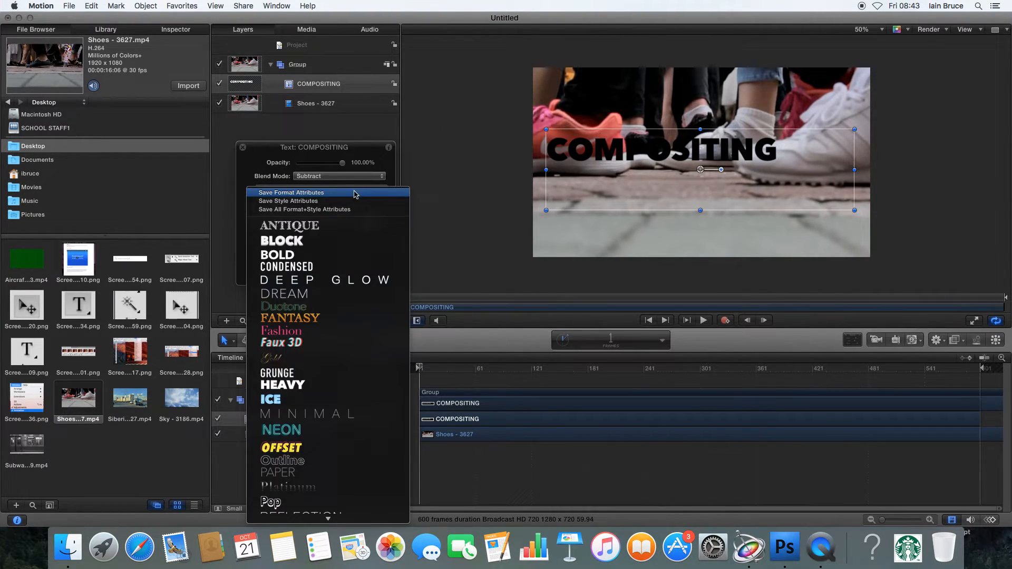
click(346, 238)
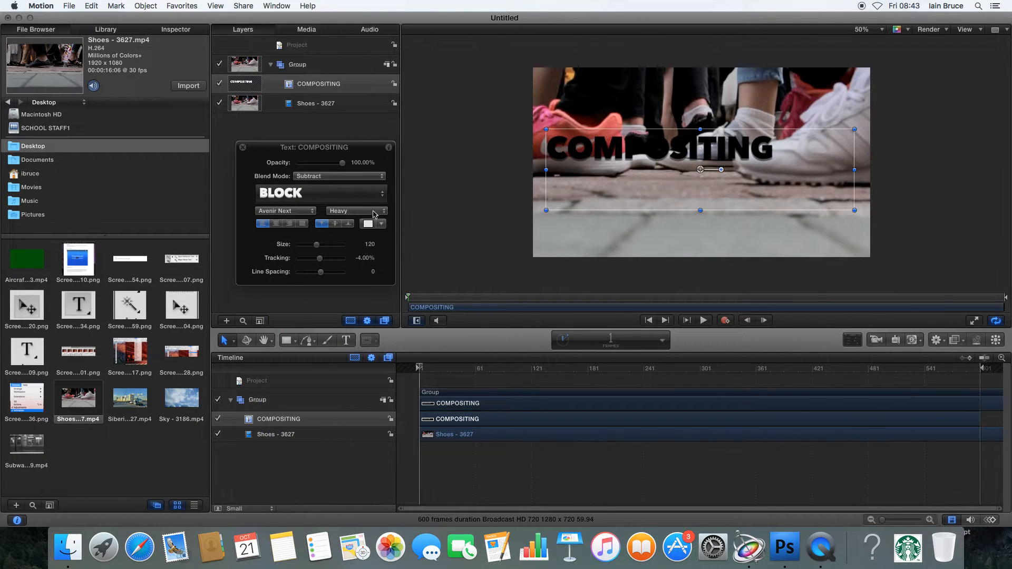
click(350, 177)
click(333, 163)
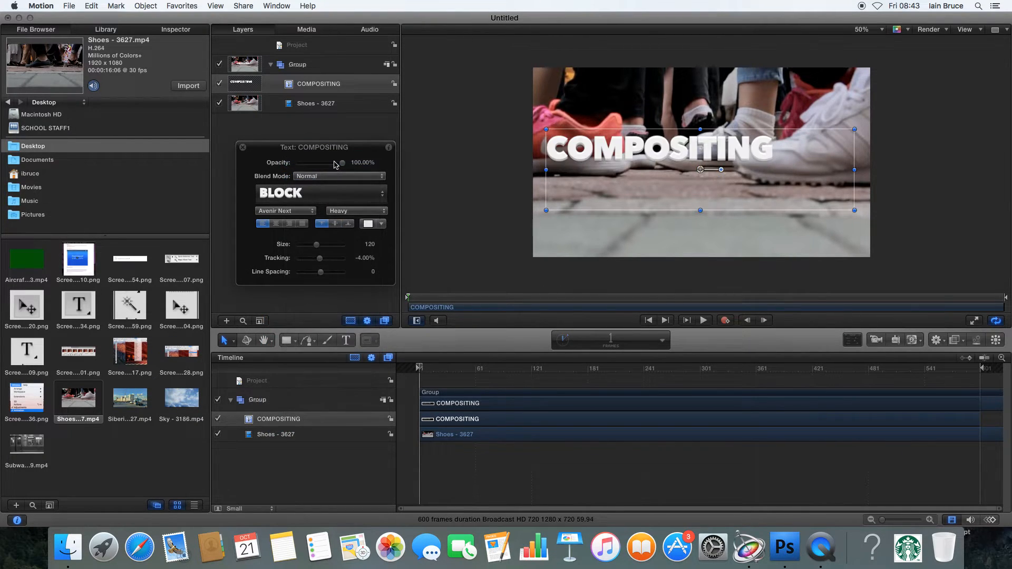
drag(317, 245, 321, 244)
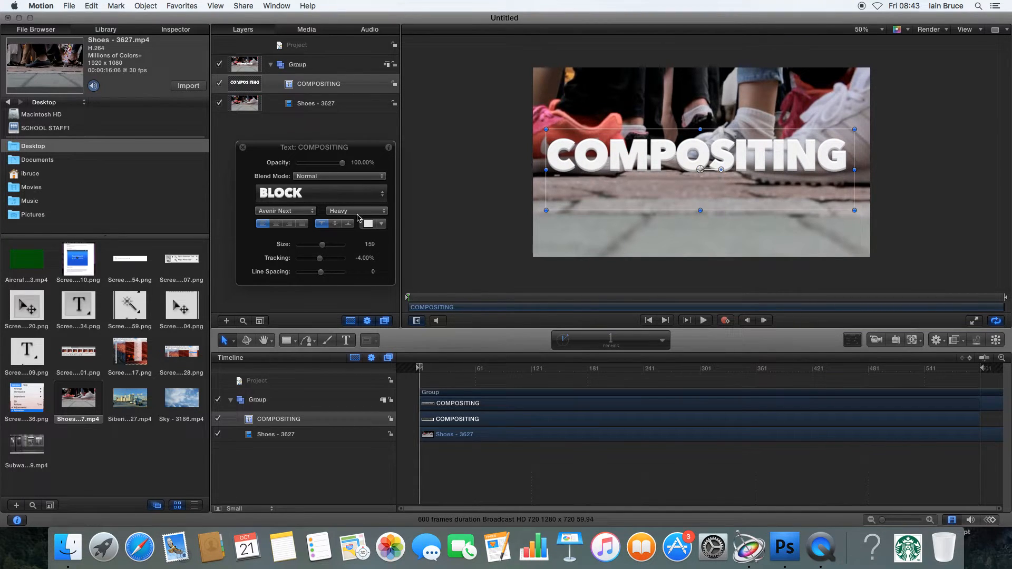
Colour the COMPOSITING text light yellow, deselect it and keep the playhead at frame 1
click(381, 225)
click(399, 253)
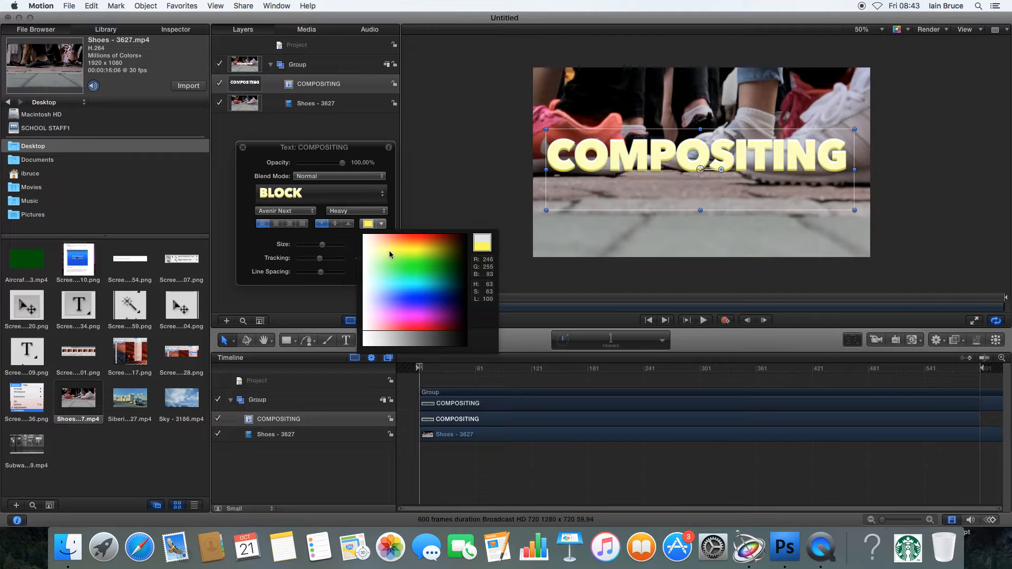
click(427, 249)
drag(427, 249, 395, 248)
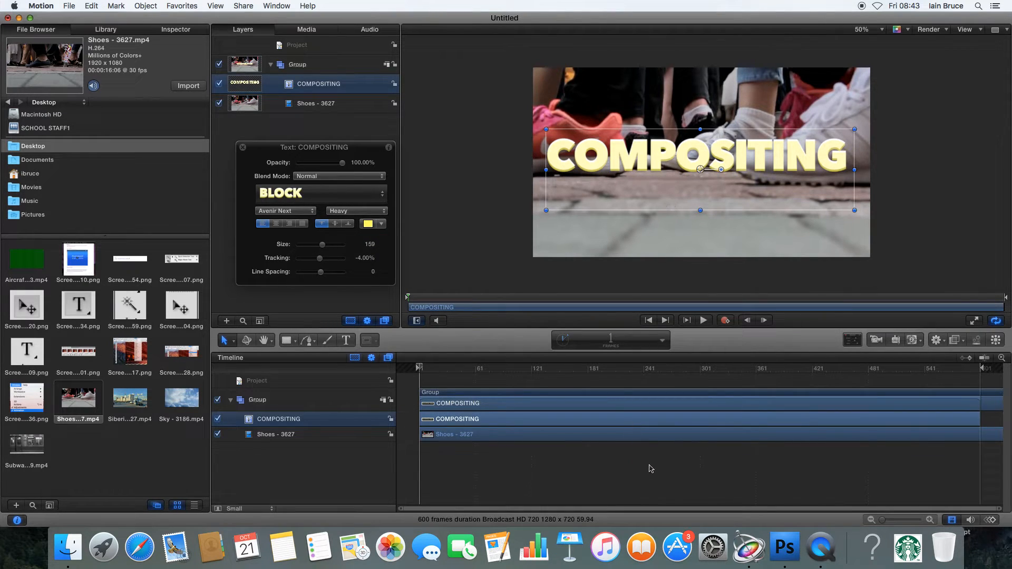
click(648, 467)
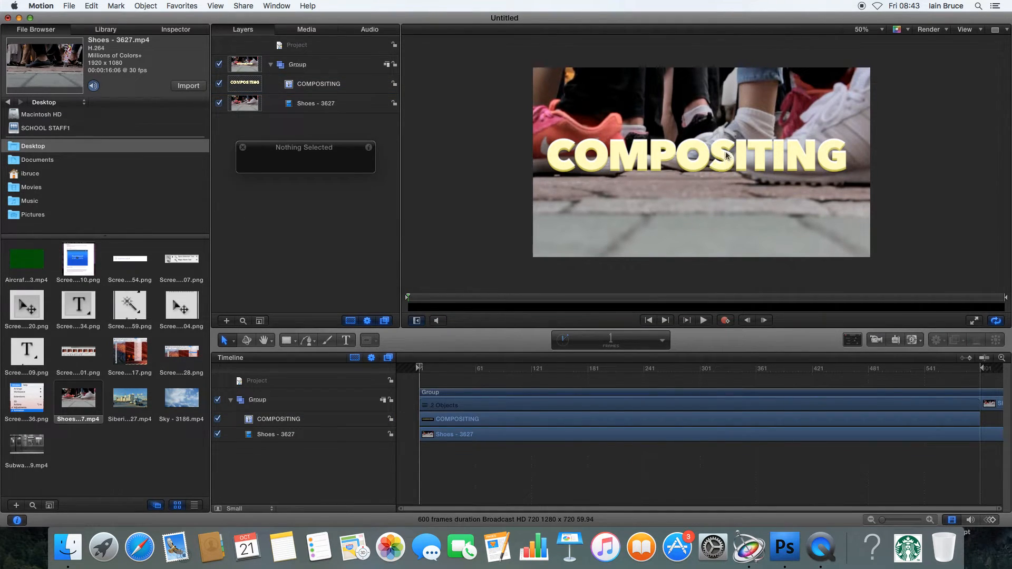
click(422, 371)
mouse_move(423, 370)
mouse_down()
mouse_move(572, 386)
mouse_move(414, 384)
mouse_up()
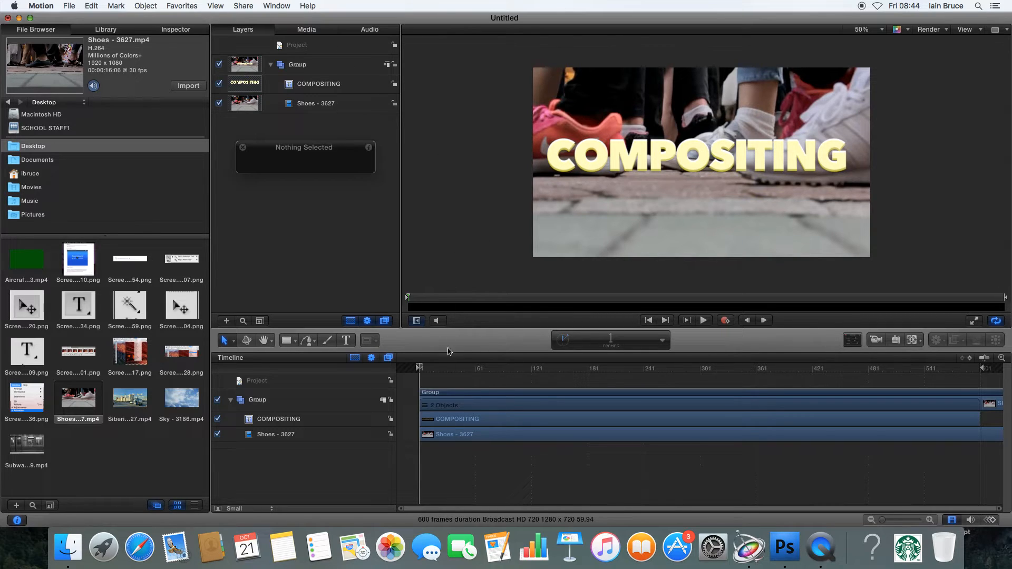
Draw a closed 14-point Bezier shape that surrounds and covers the whole COMPOSITING text
click(308, 342)
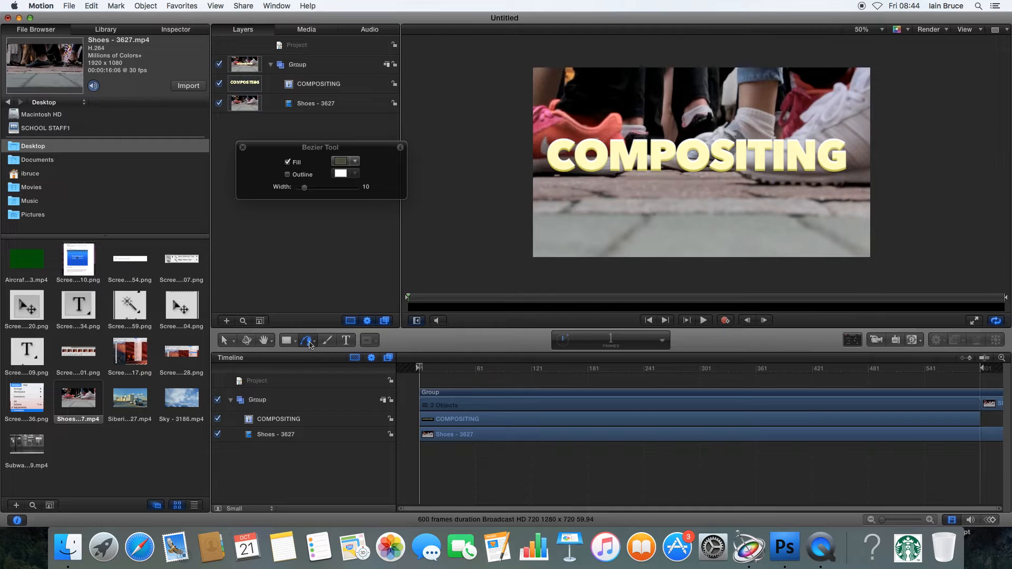
click(545, 141)
click(599, 132)
click(673, 131)
click(723, 130)
click(762, 130)
click(805, 130)
click(832, 133)
click(843, 135)
click(854, 153)
click(854, 167)
click(833, 180)
click(784, 179)
click(693, 179)
click(550, 176)
click(546, 142)
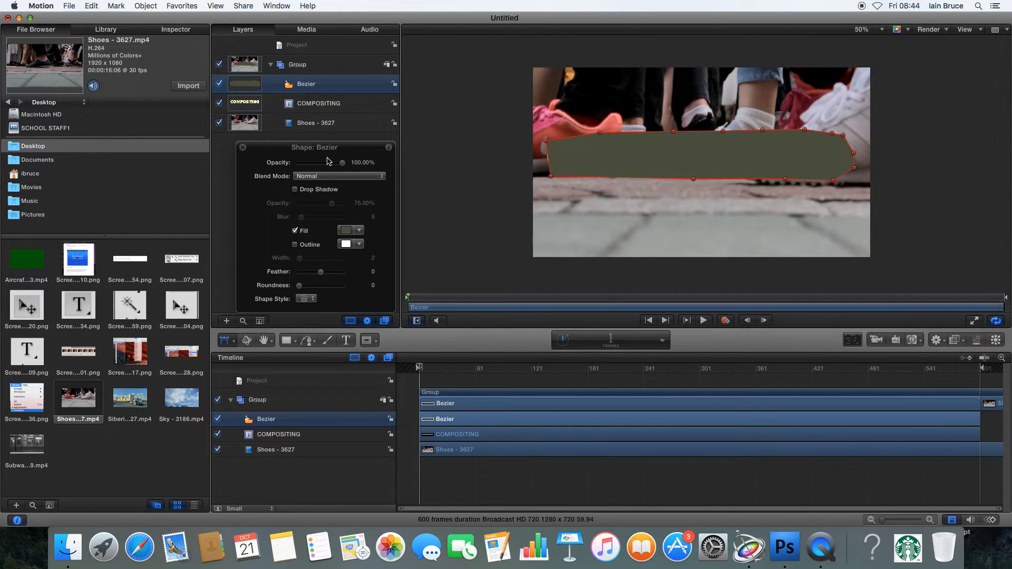
Lower the Bezier shape's opacity to 85.67% and add a keyframe for its control points at frame 1
drag(343, 169, 336, 169)
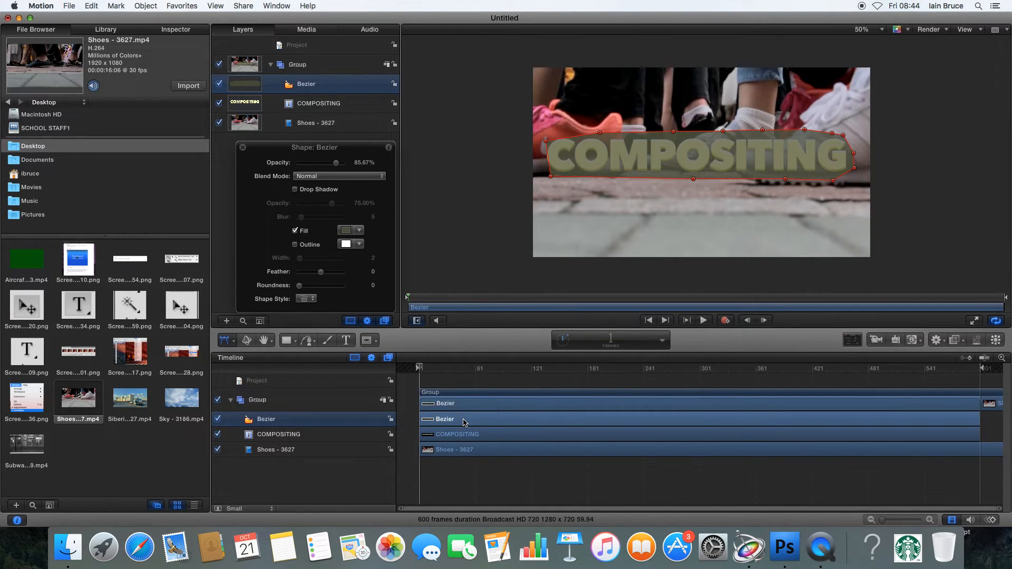
click(180, 30)
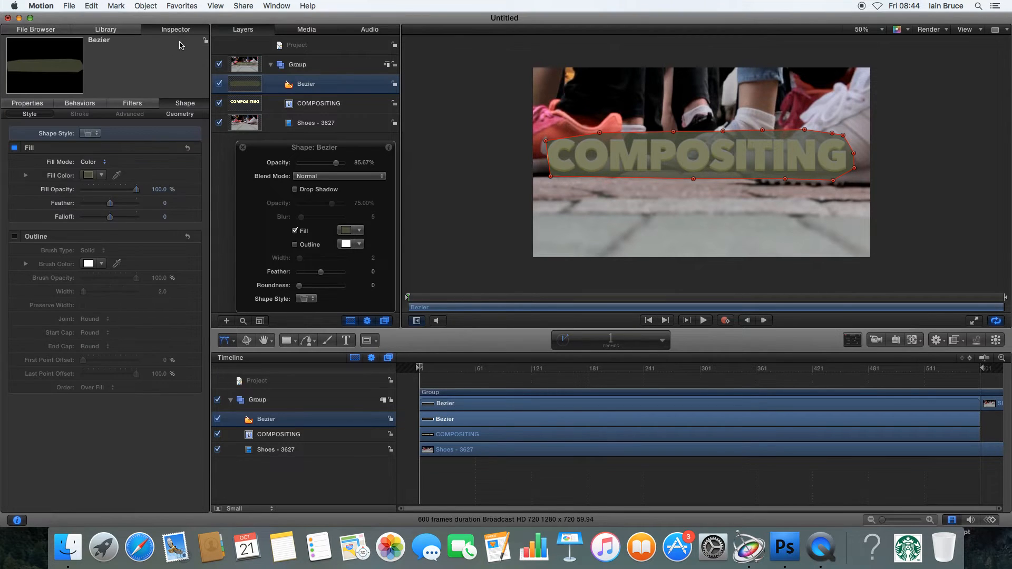
click(178, 114)
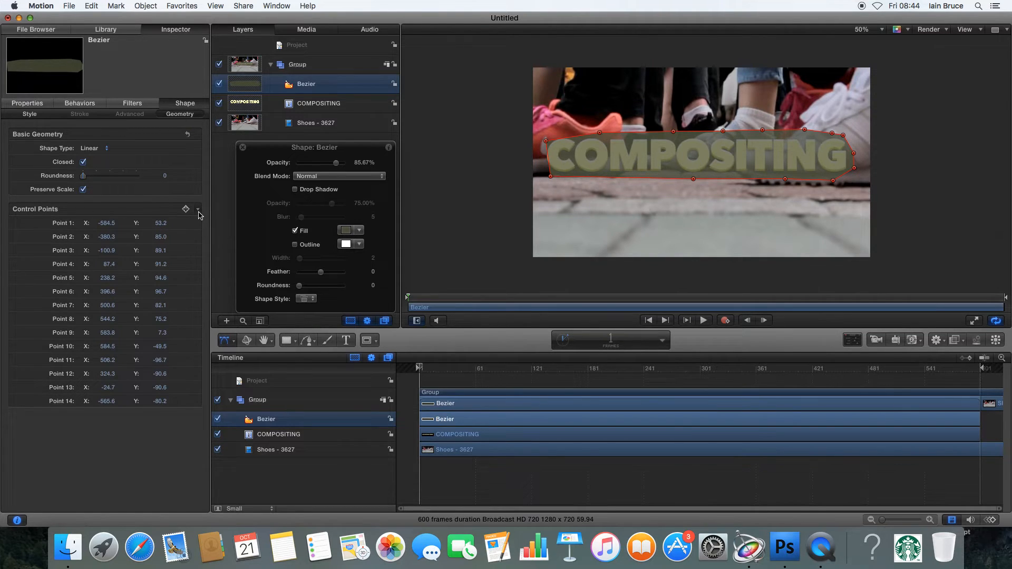
click(198, 211)
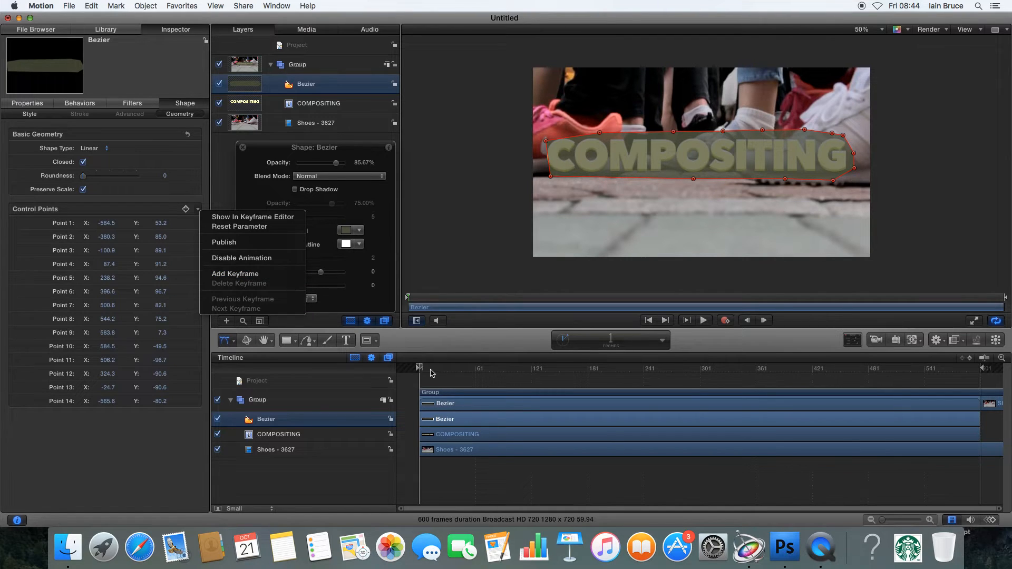
click(273, 280)
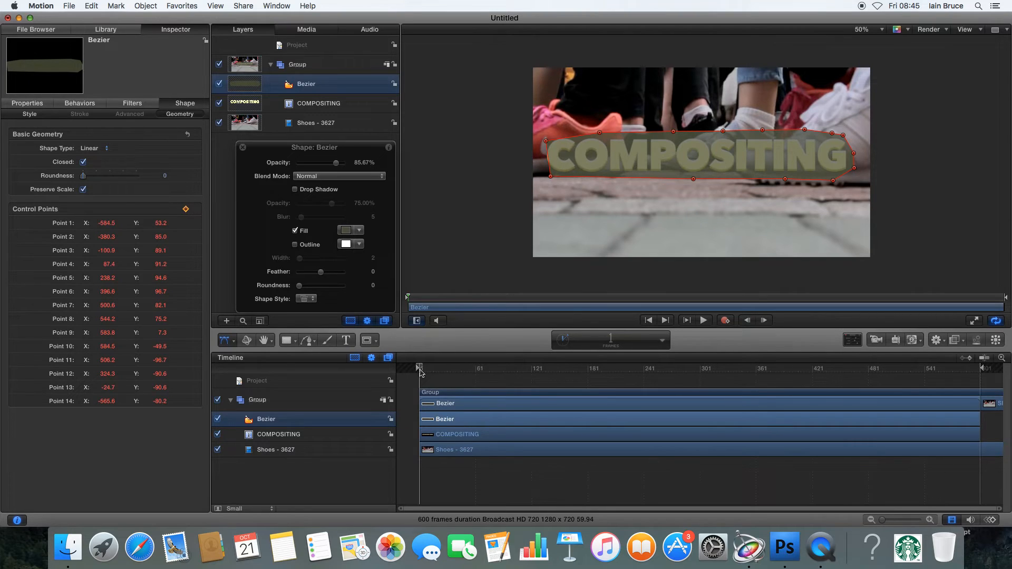
Add a keyframe for the Bezier shape's control points at frame 14, and advance the playhead to frame 16
drag(419, 369, 432, 371)
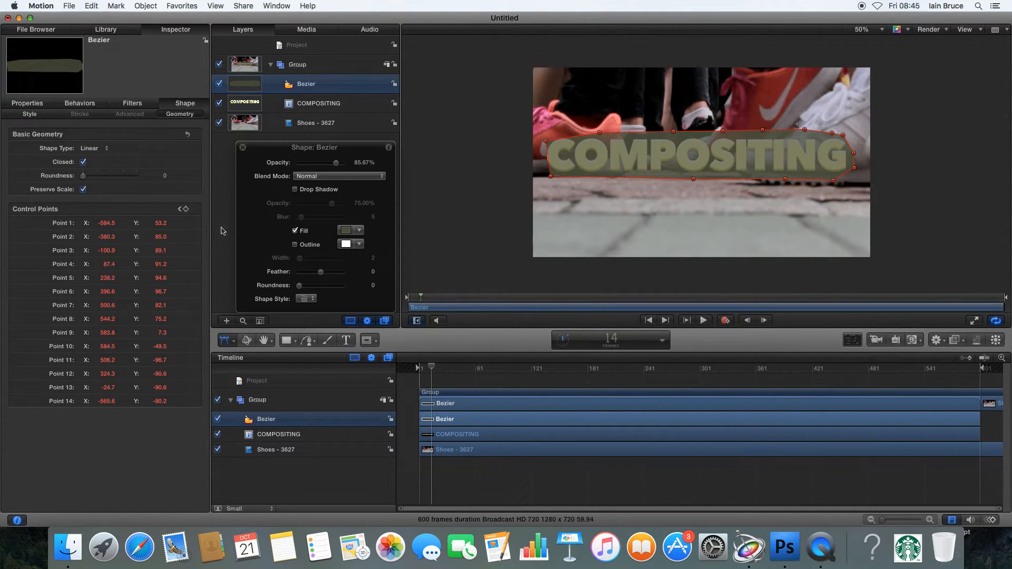
click(197, 211)
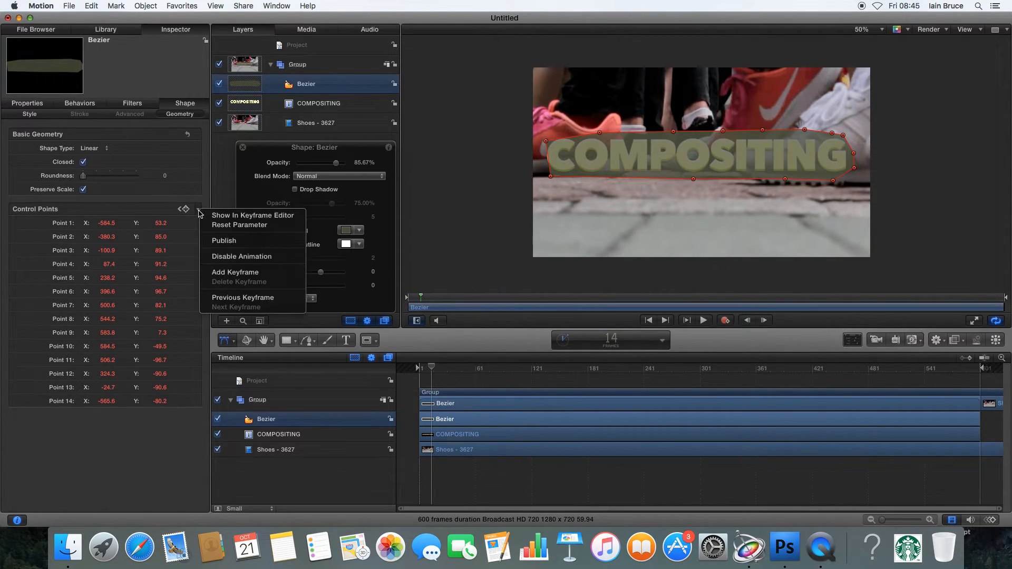
click(251, 274)
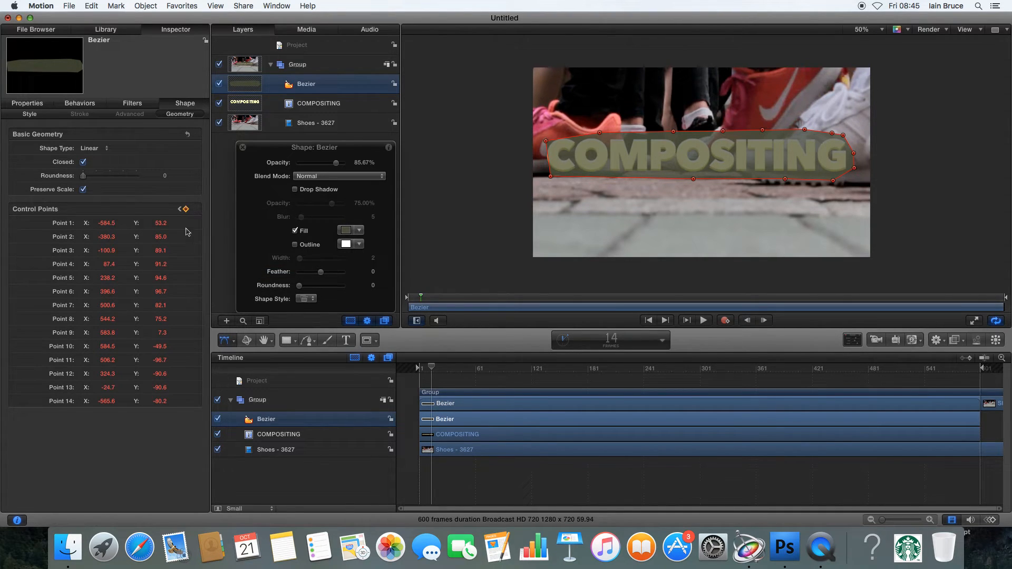
drag(433, 372, 434, 371)
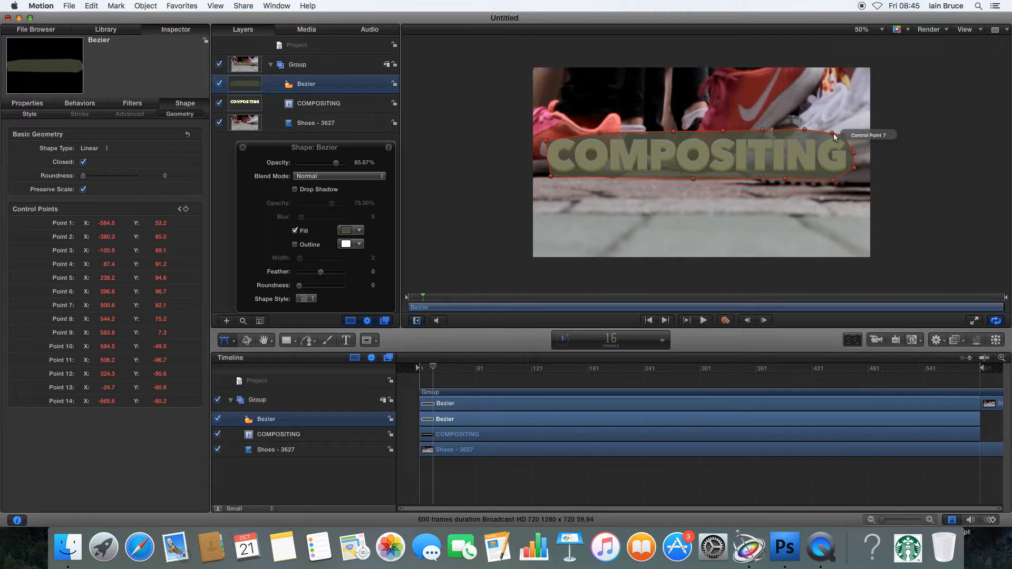
Reshape the Bezier shape at frames 16 and 19, pulling its right-hand control points back along the passing shoe's edge
drag(832, 133, 810, 163)
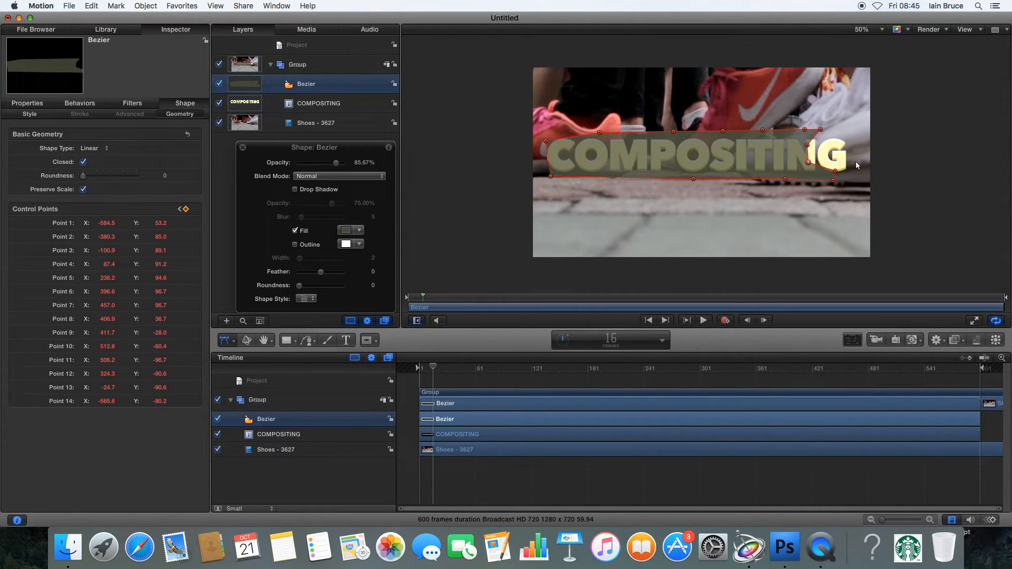
drag(434, 371, 436, 371)
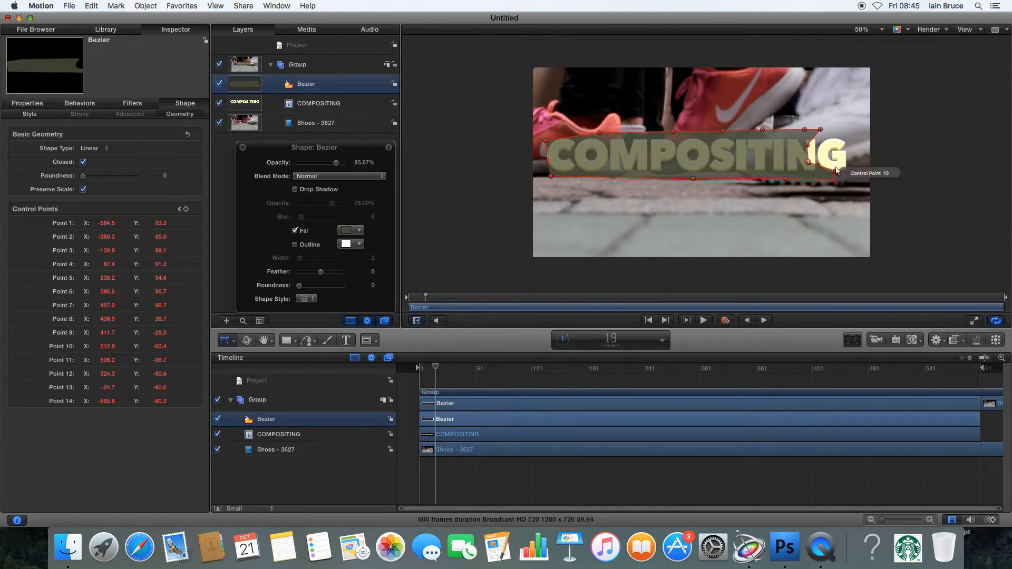
drag(802, 130, 731, 126)
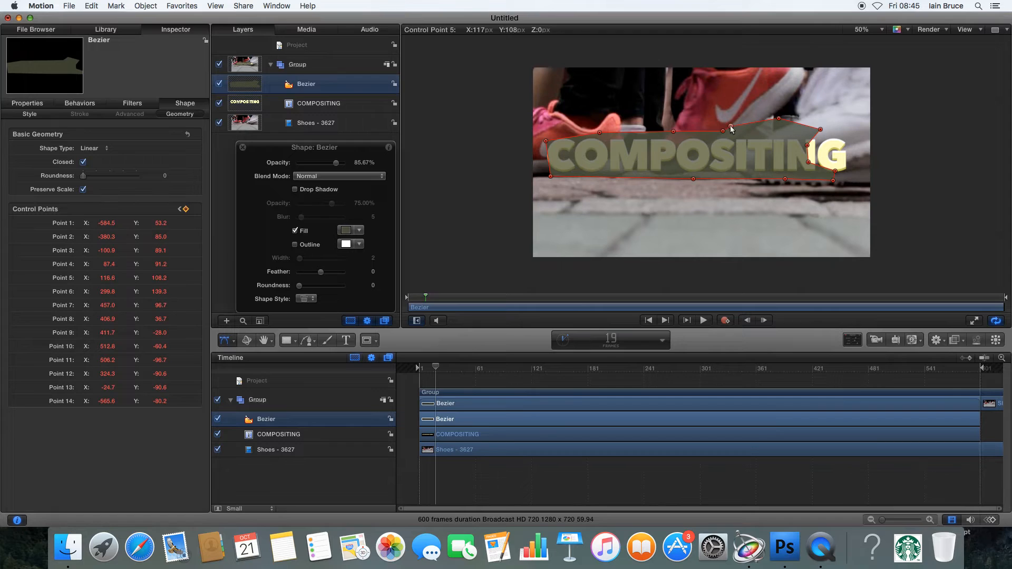
drag(820, 129, 758, 165)
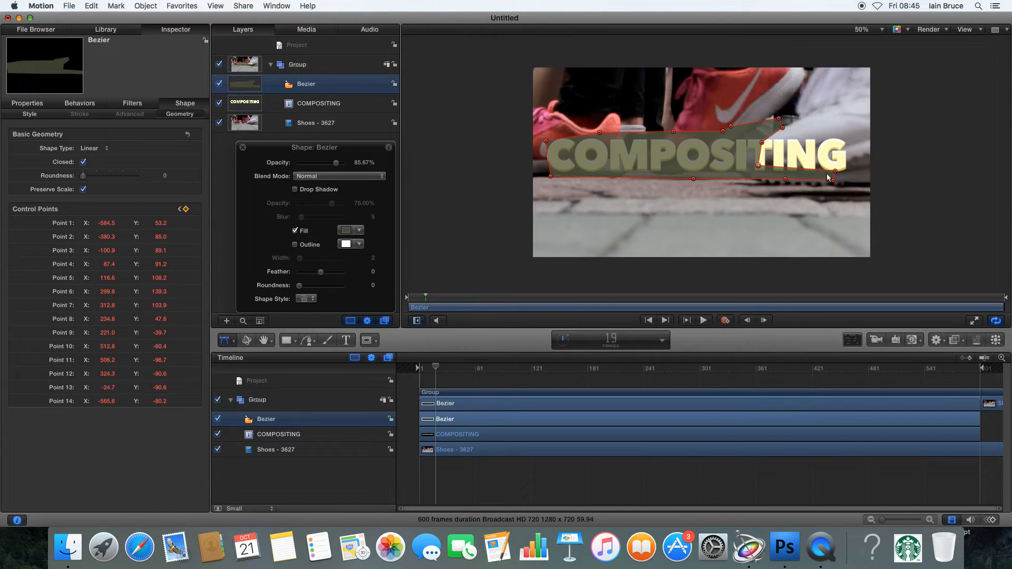
drag(834, 172, 756, 194)
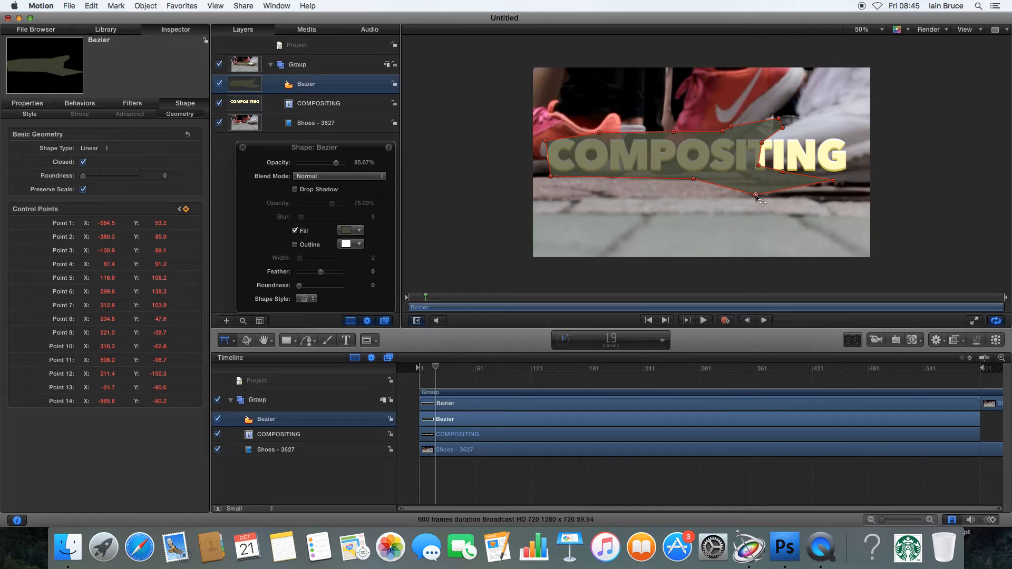
Advance the playhead slightly past frame 19 and pull the Bezier's right-hand control points back to uncover the letters SITING
drag(437, 369, 437, 368)
drag(722, 132, 707, 118)
drag(779, 118, 718, 166)
drag(782, 171, 725, 176)
drag(834, 182, 781, 172)
drag(693, 179, 681, 189)
At frame 23, move the Bezier's control points along the shoe's edge to uncover the letters POSITING
drag(438, 371, 440, 371)
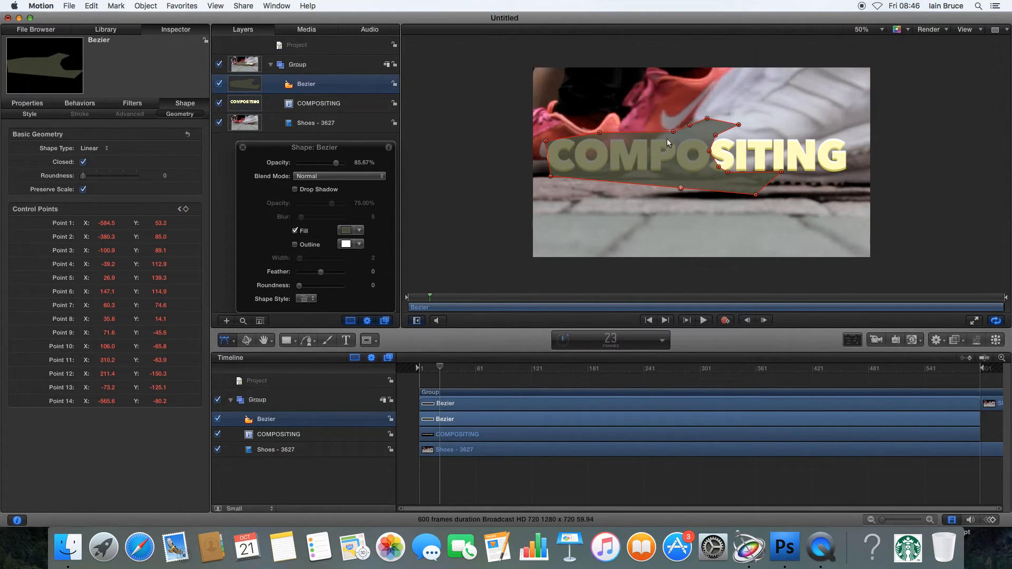
drag(674, 132, 625, 118)
drag(689, 125, 675, 109)
drag(738, 124, 646, 151)
drag(718, 167, 661, 178)
drag(781, 172, 619, 195)
drag(756, 194, 679, 203)
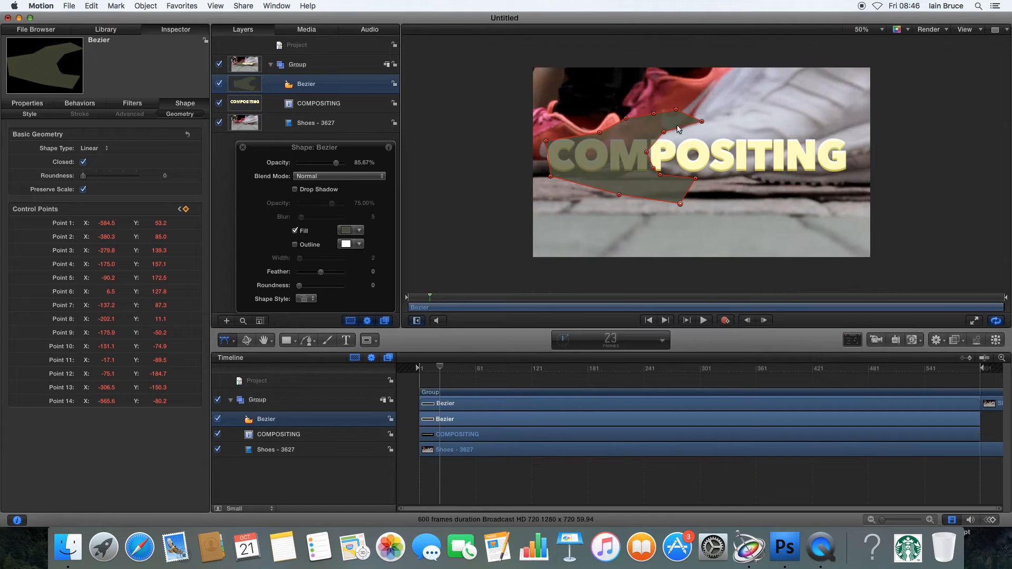
At frame 26, reshape the Bezier around the shoe so only the C and the edge of the O stay covered
click(444, 369)
drag(600, 132, 559, 110)
drag(626, 118, 597, 101)
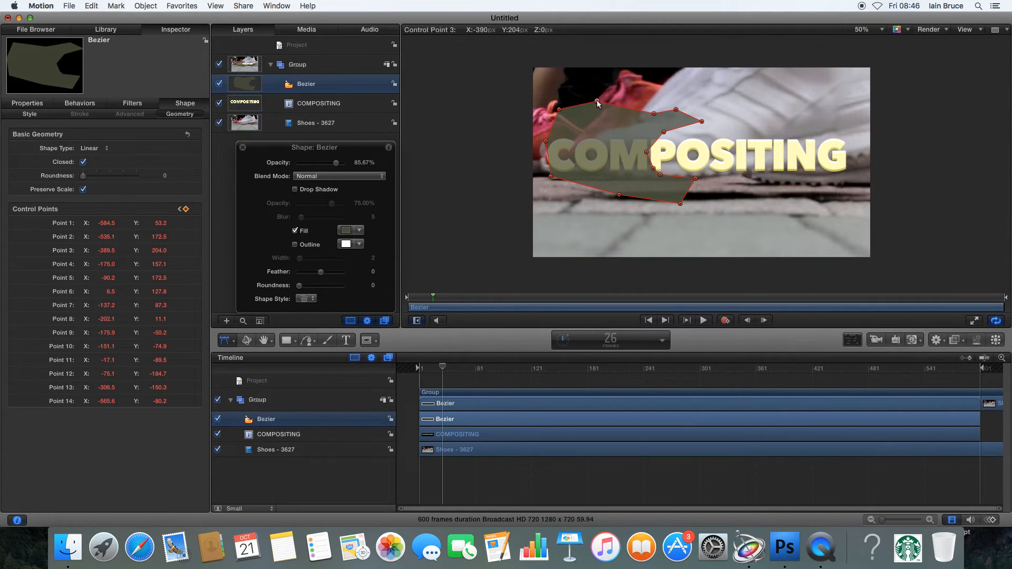
drag(653, 113, 656, 88)
drag(701, 123, 596, 131)
drag(644, 152, 581, 153)
drag(651, 170, 603, 131)
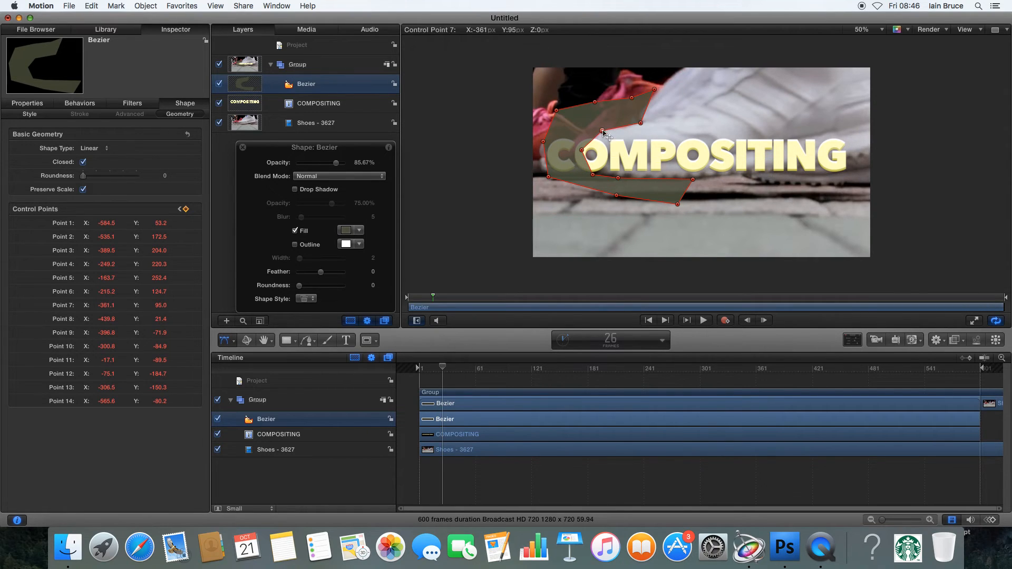
drag(693, 179, 572, 204)
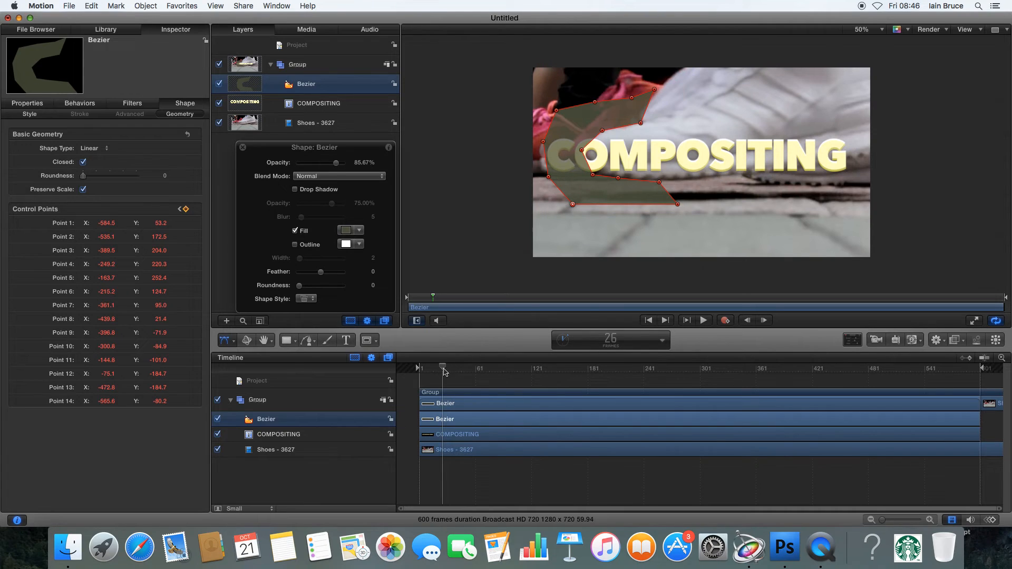
At frame 27, move the Bezier's left-hand and inner control points outward until the whole COMPOSITING title is uncovered
click(444, 372)
drag(581, 150, 522, 132)
drag(548, 177, 526, 201)
click(569, 207)
click(580, 174)
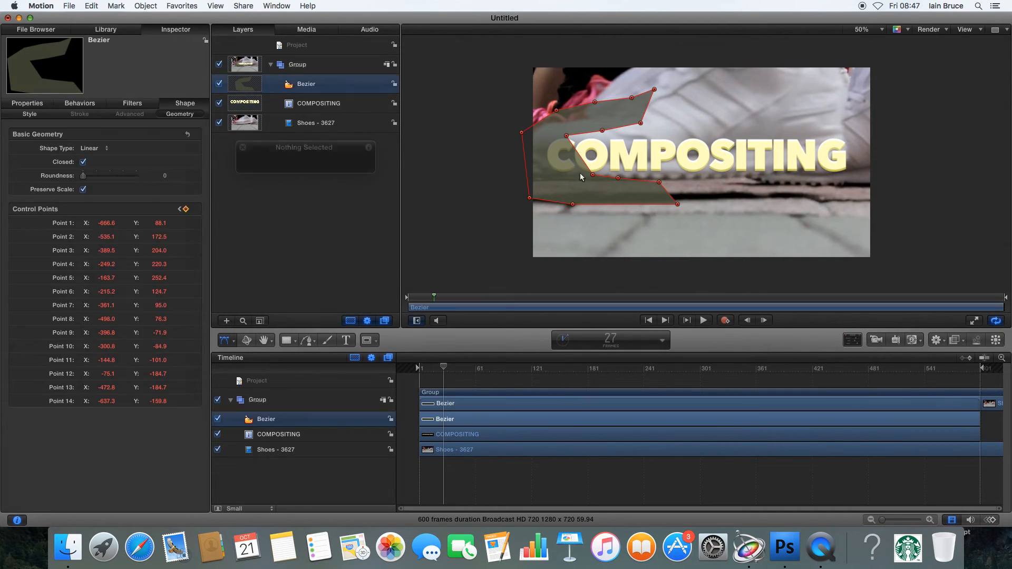
drag(592, 174, 547, 175)
drag(566, 136, 538, 133)
drag(546, 176, 542, 176)
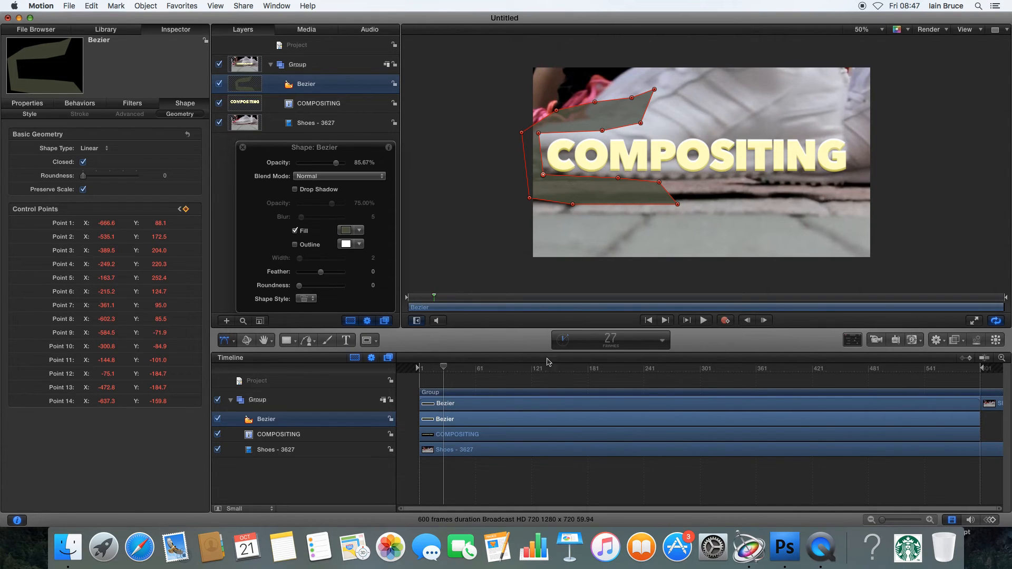
Deselect the Bezier shape, play its animation from the first frame, and return the playhead to frame 1
click(470, 479)
key(Home)
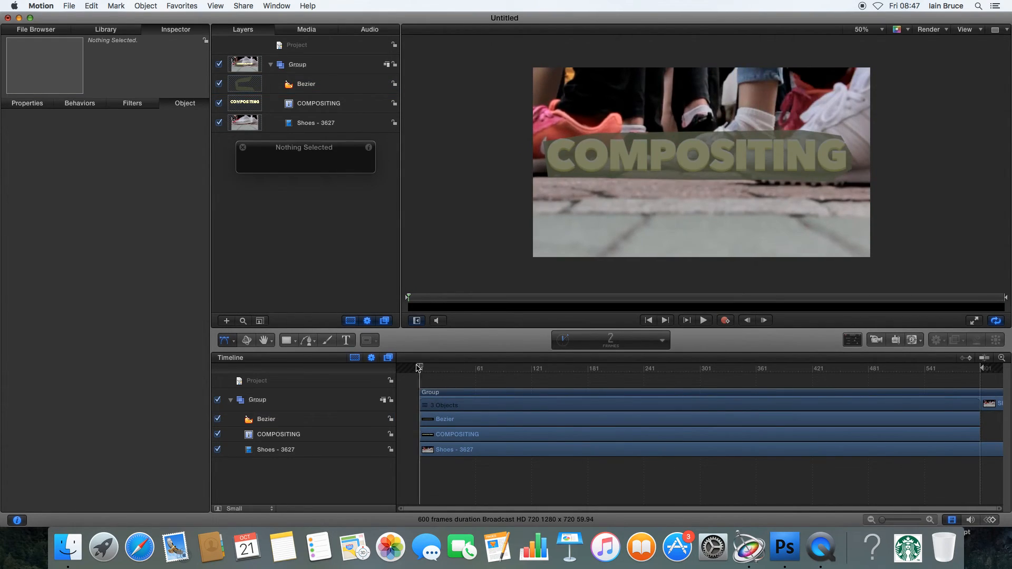
click(705, 320)
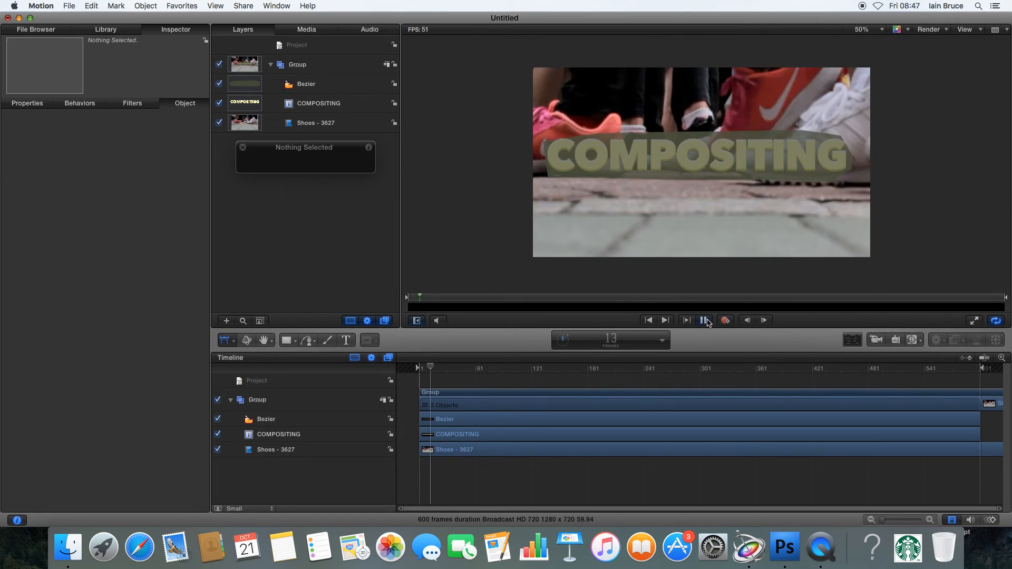
click(704, 320)
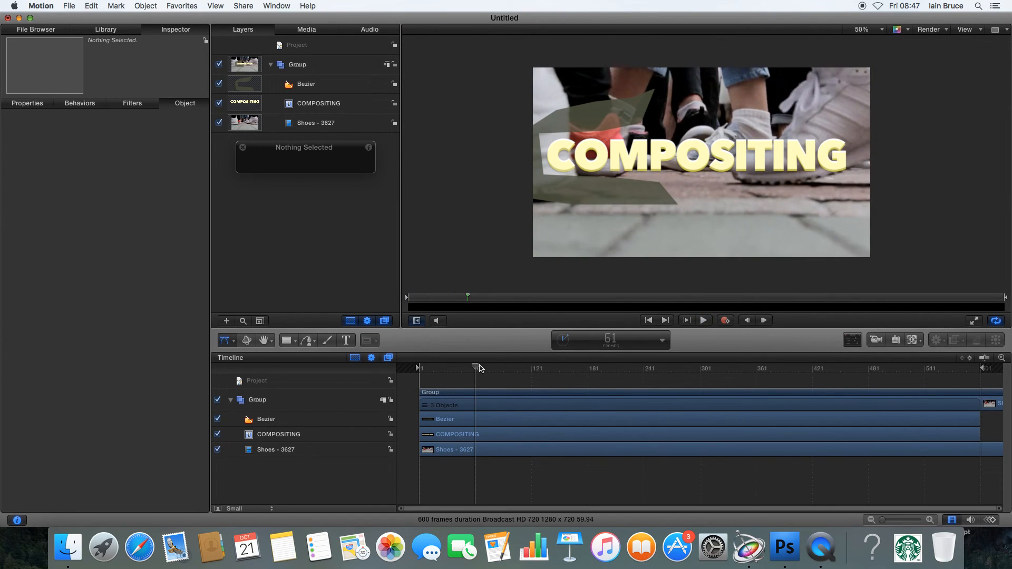
key(Home)
click(703, 321)
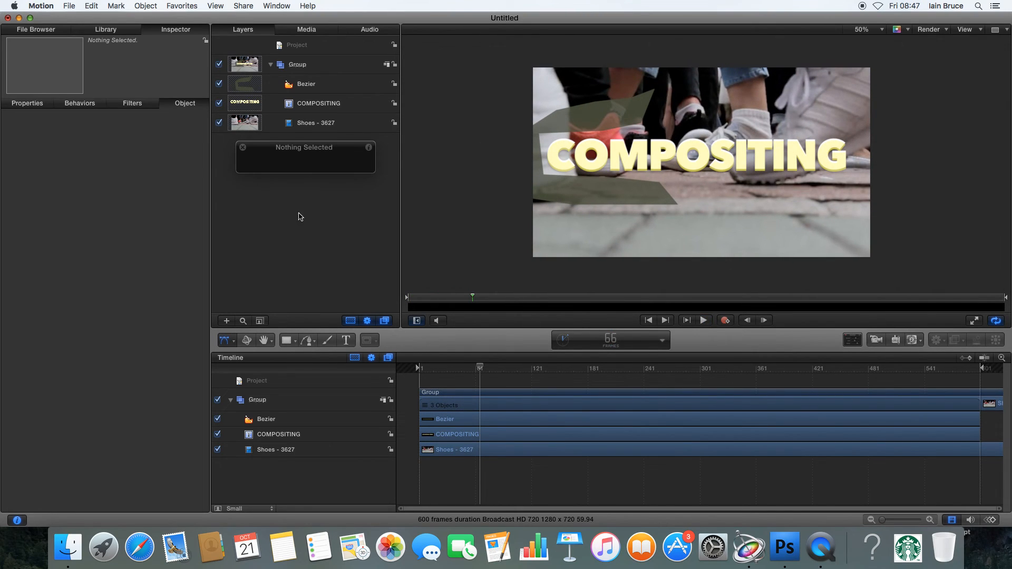
key(Home)
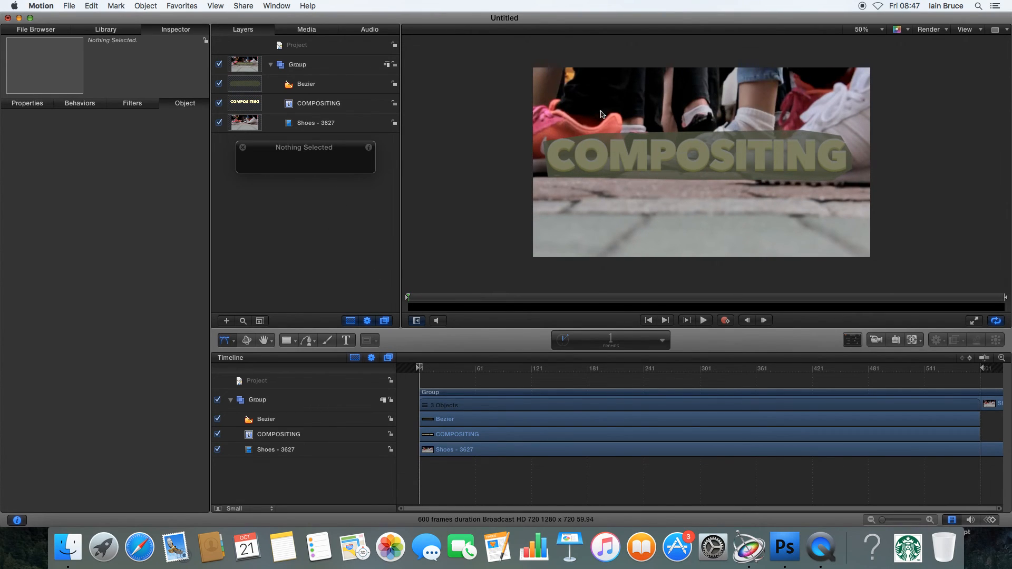
Add an image mask to the COMPOSITING text layer and set the Bezier shape as its mask source
click(324, 104)
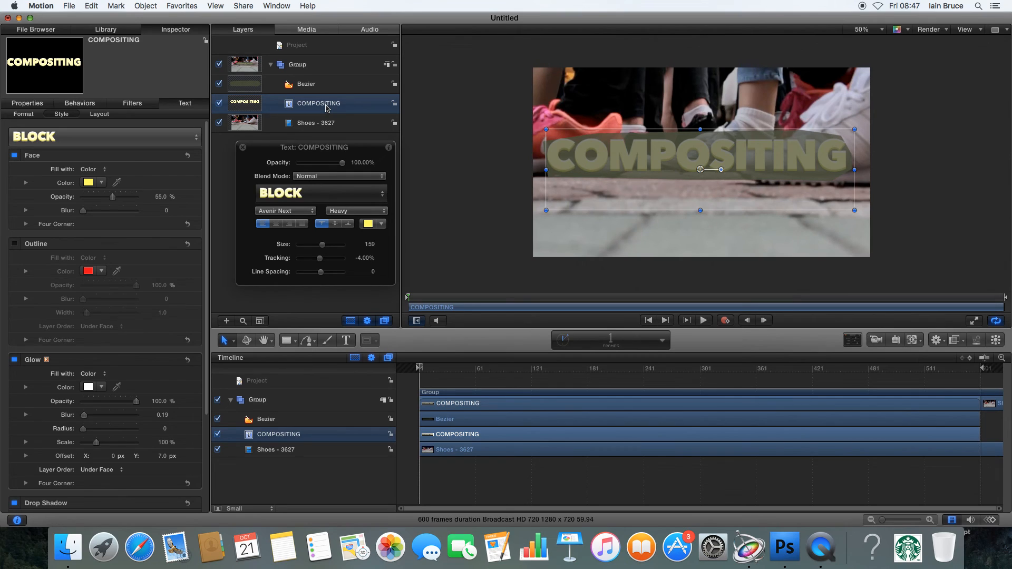
right_click(327, 108)
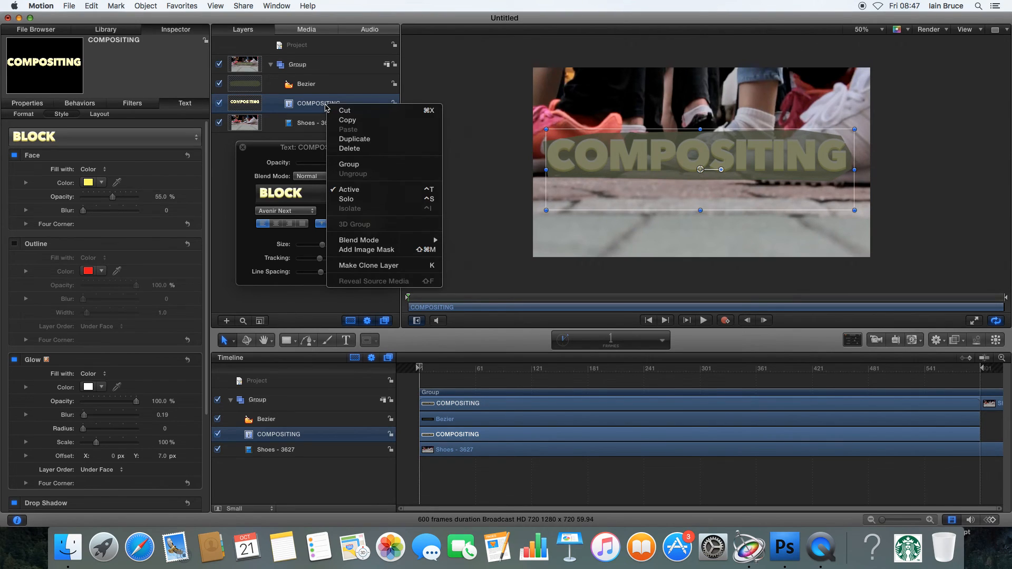
click(387, 250)
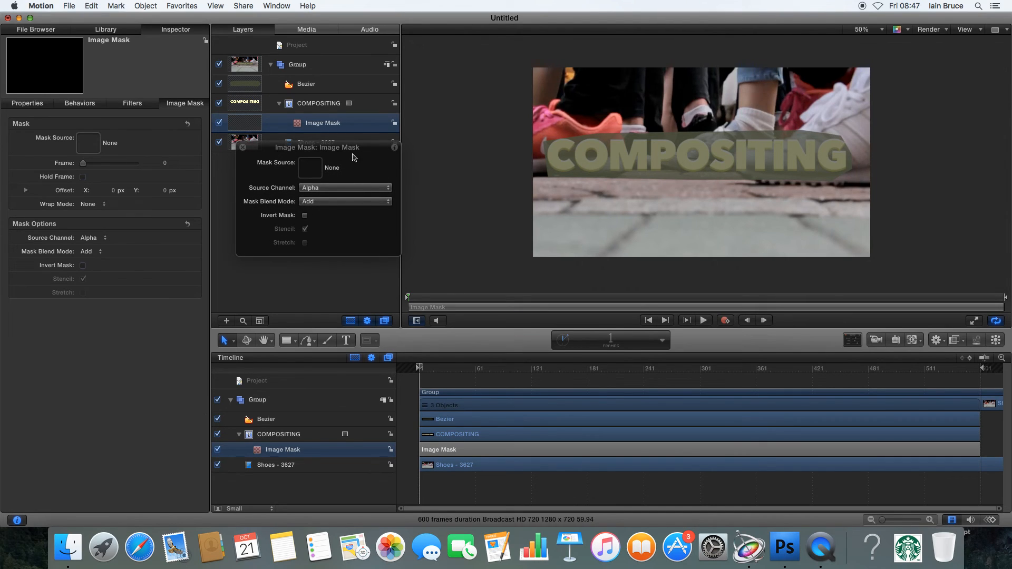
drag(357, 151, 357, 196)
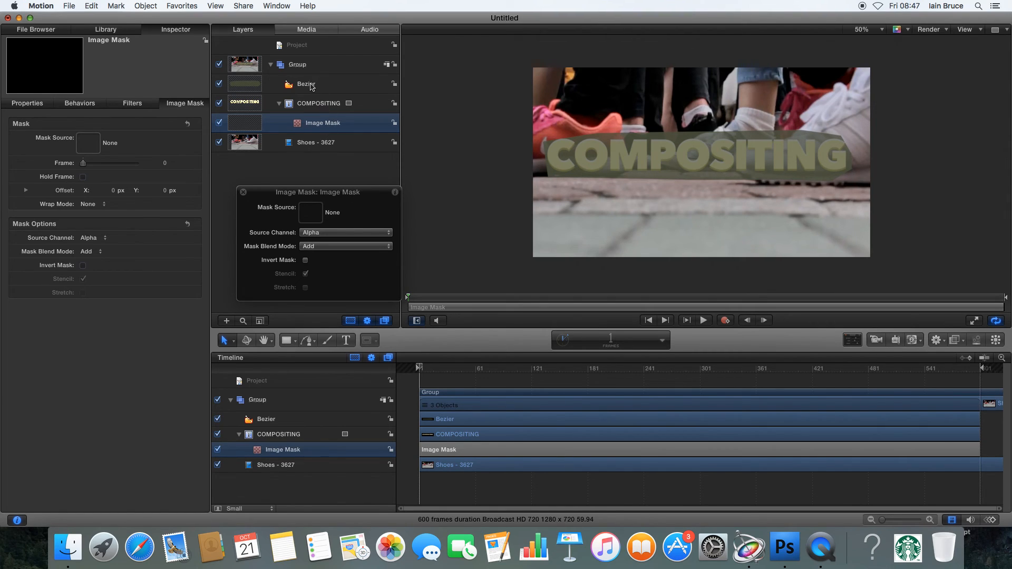
drag(310, 87, 315, 216)
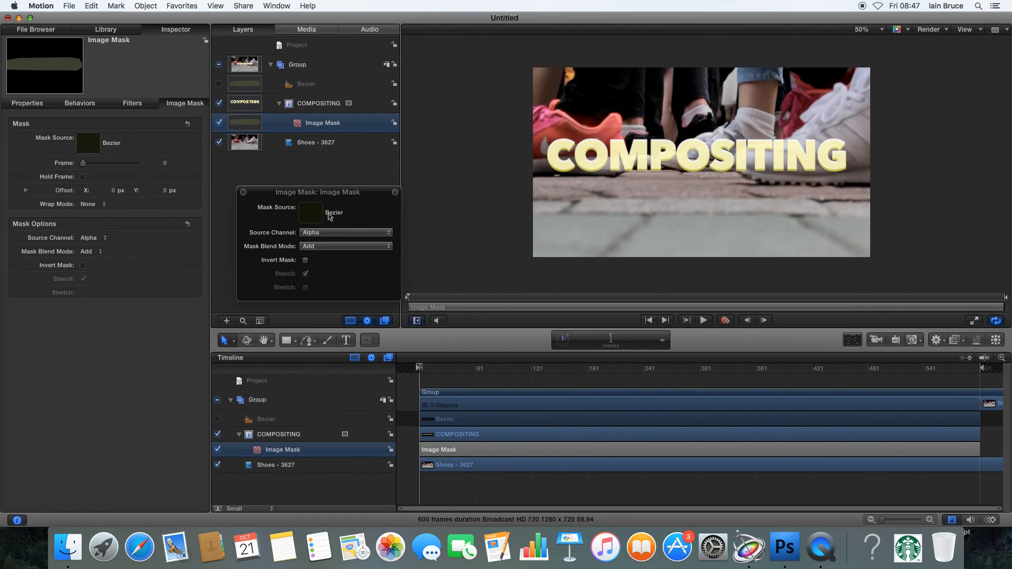
Play the masked title over the shoes footage several times from the start to examine the reveal, and stop playback
click(705, 321)
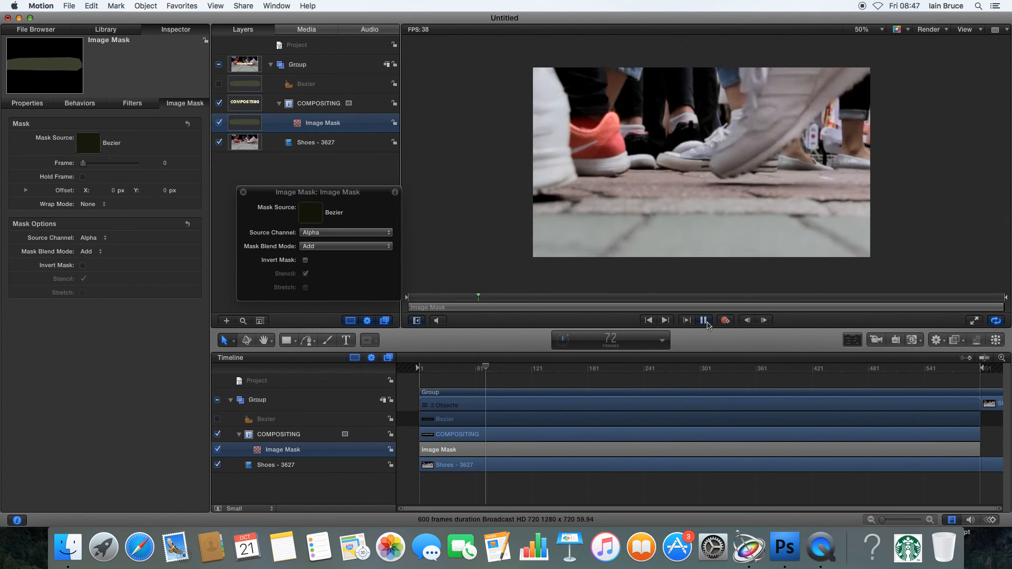
click(708, 324)
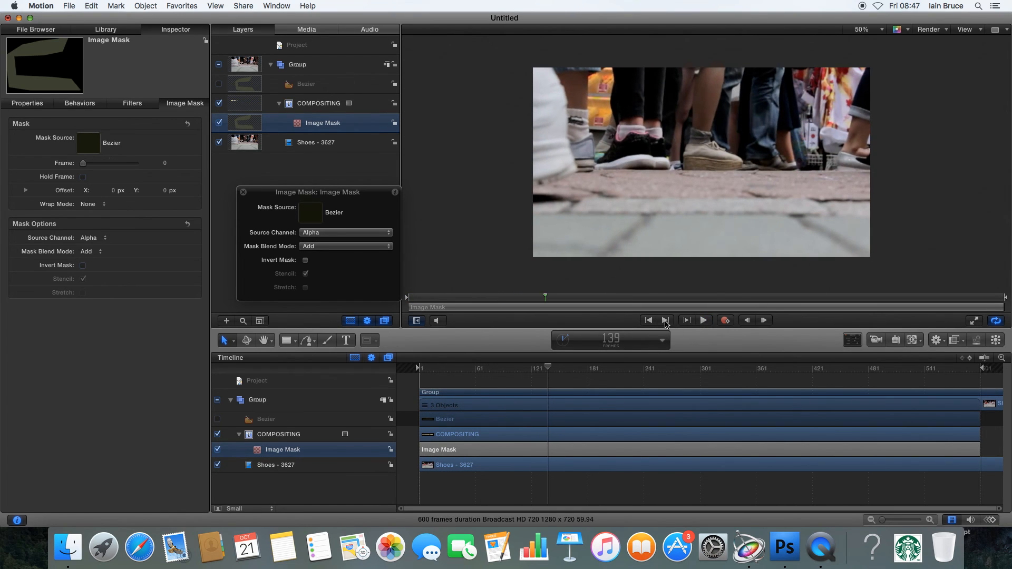
click(648, 320)
click(703, 321)
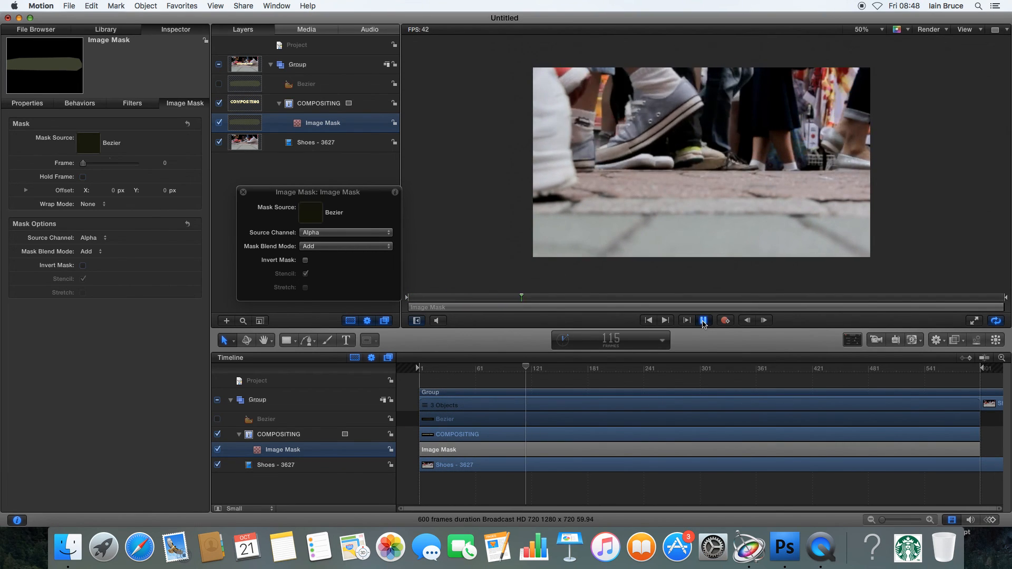
click(703, 321)
click(649, 321)
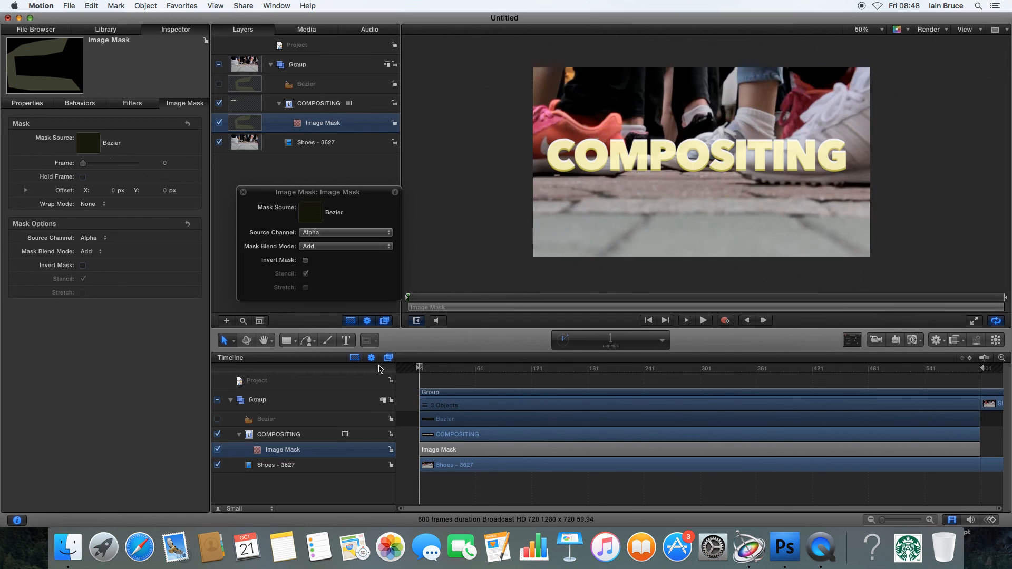
click(706, 322)
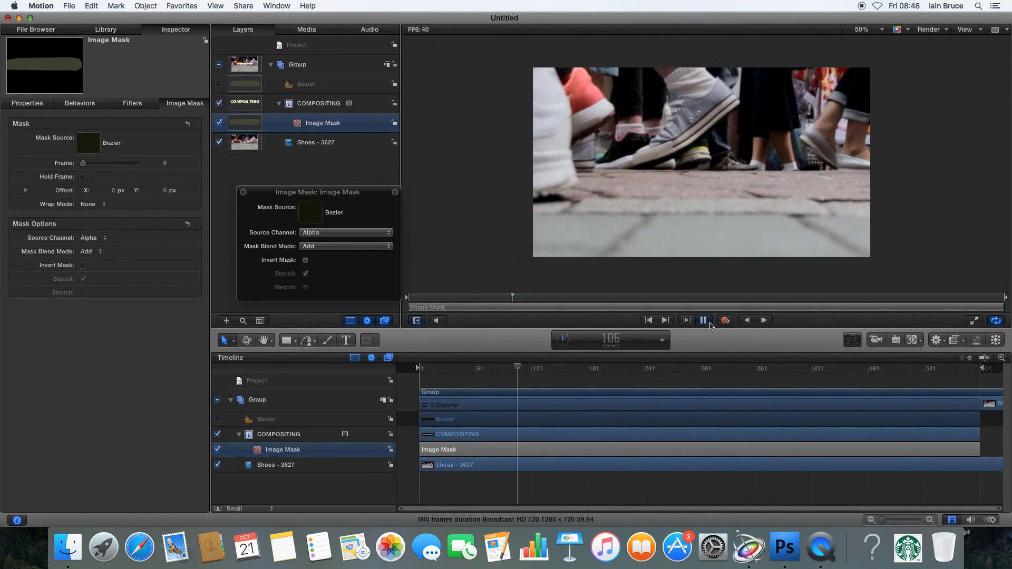
click(709, 323)
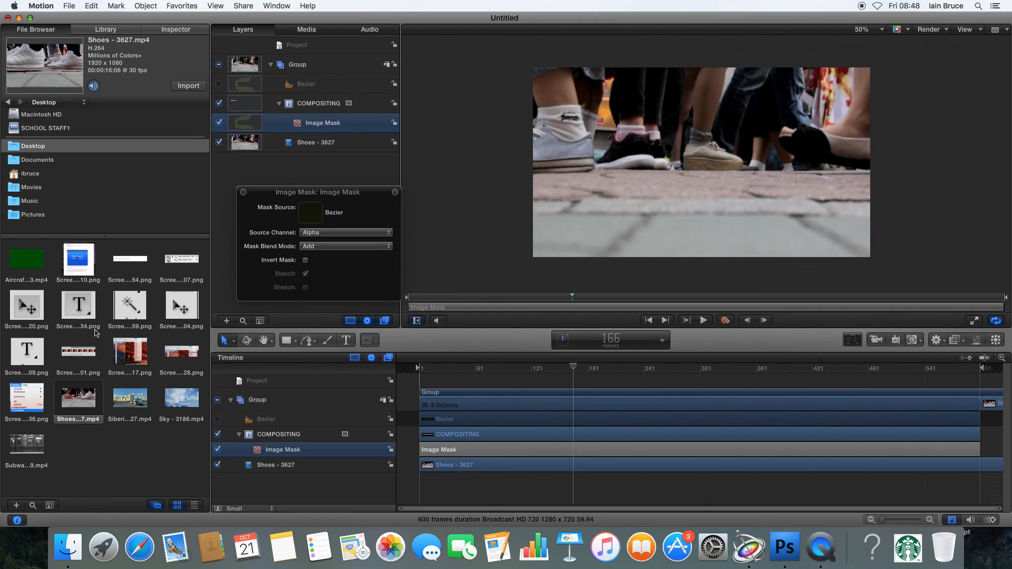
Select the Subway - 2299.mp4 clip among the Desktop files
click(34, 445)
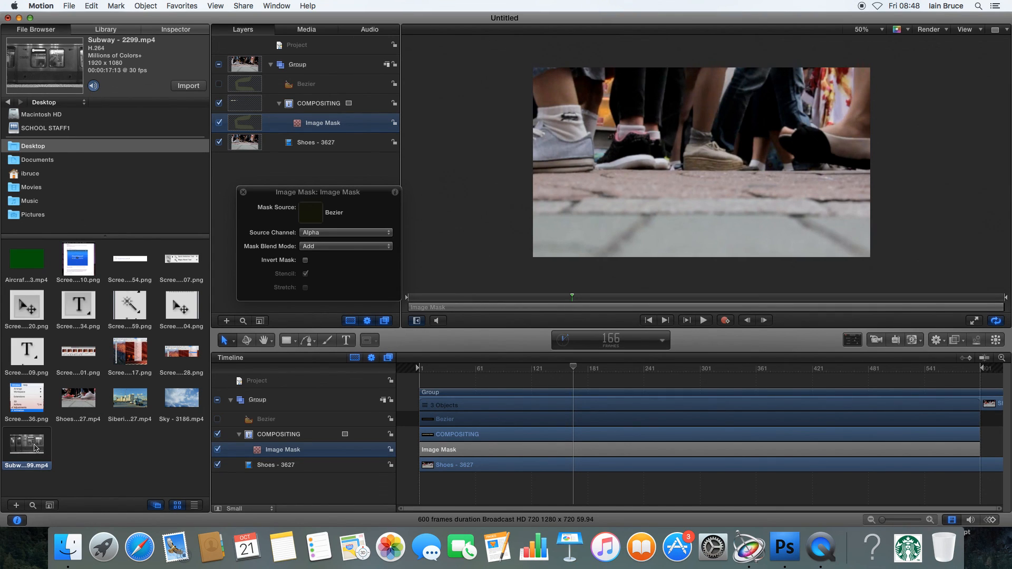